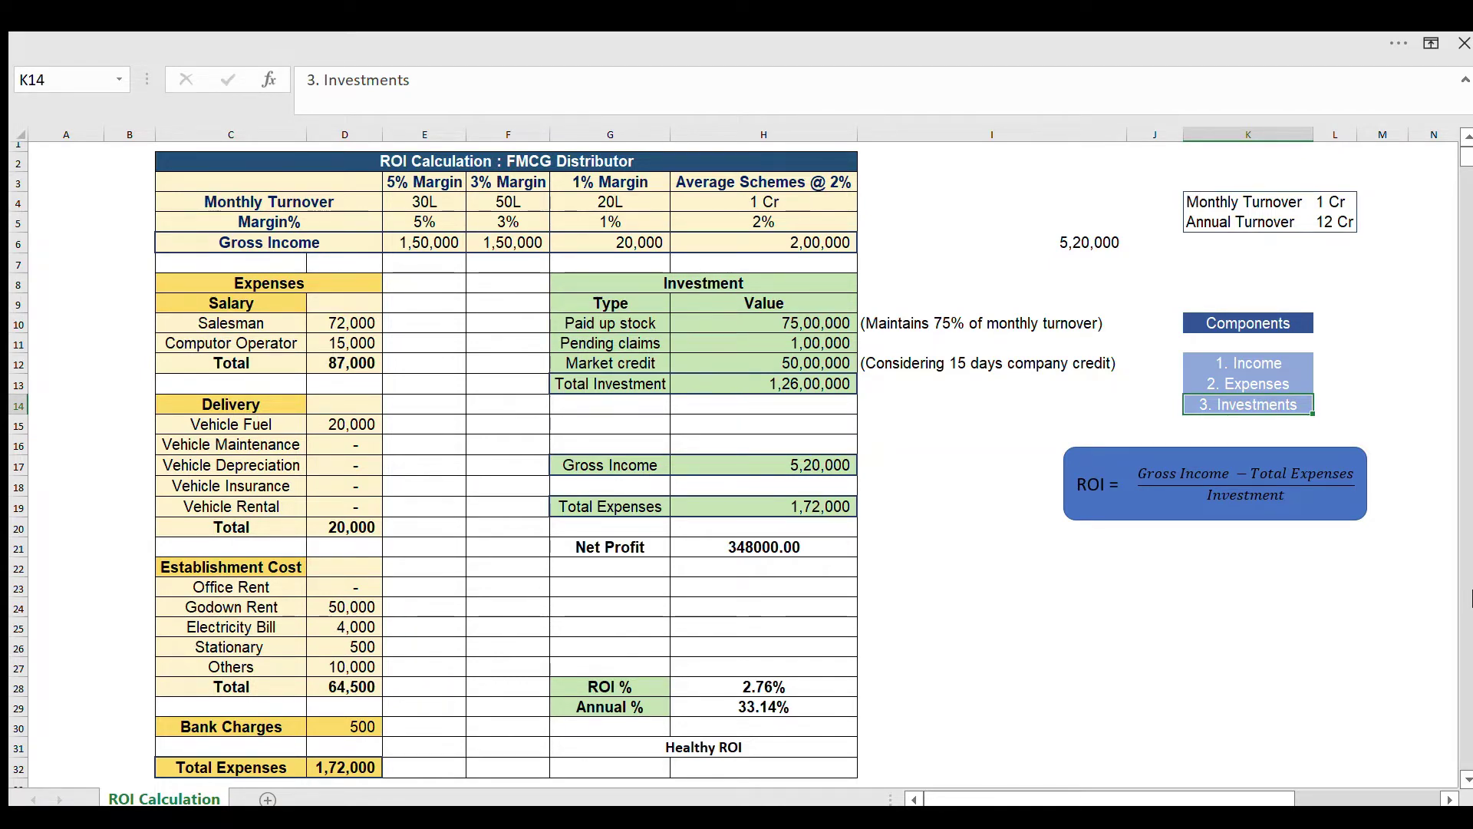
- Review the list of ROI components and the monthly and annual turnover figures beside the calculation table
key(Up)
key(Up)
key(Down)
key(Down)
click(1337, 220)
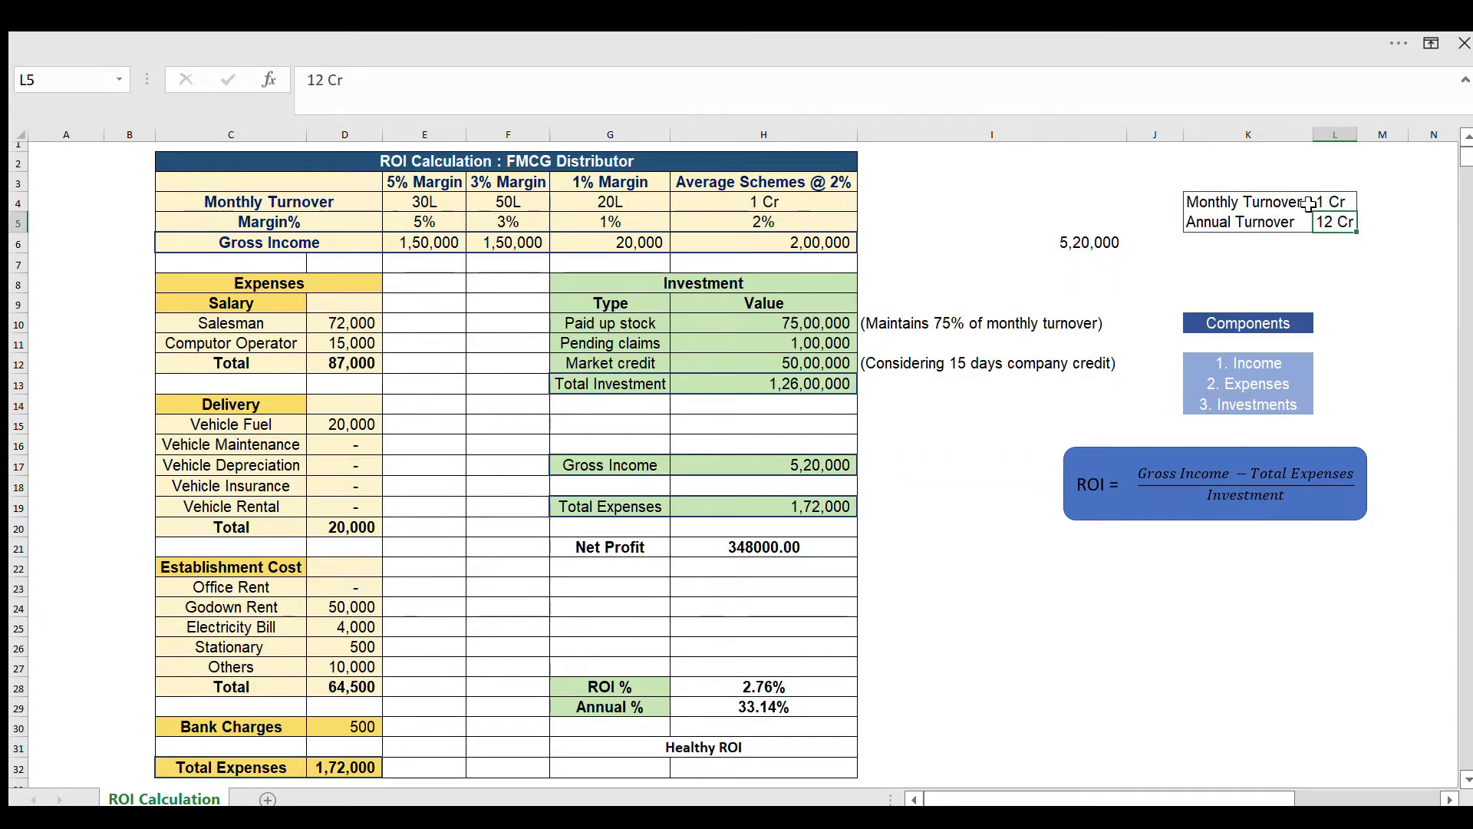
click(1329, 202)
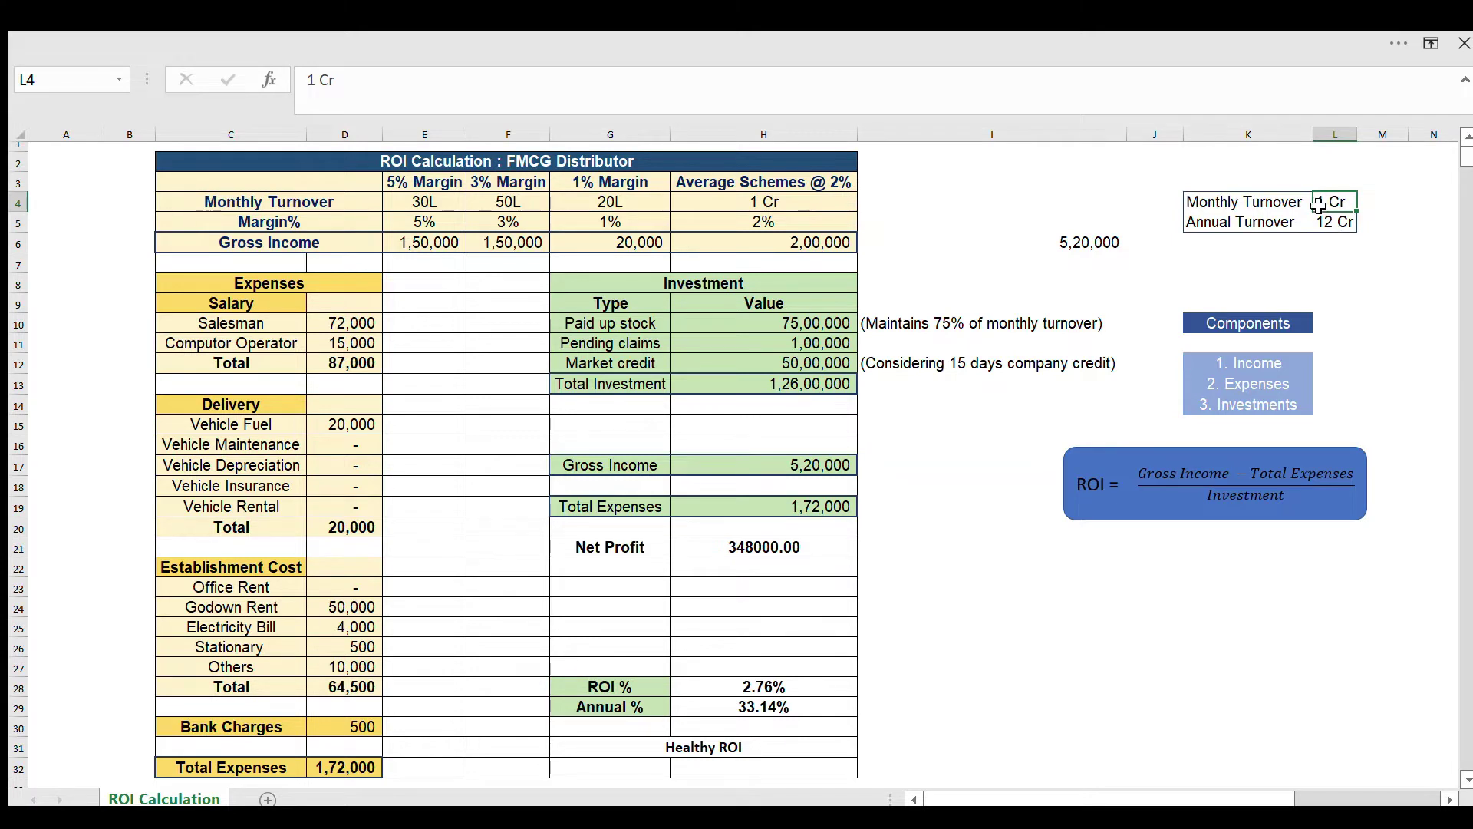
- Examine the monthly turnover and margin entries in the 5%, 3% and 1% Margin columns
click(441, 198)
drag(441, 182, 439, 241)
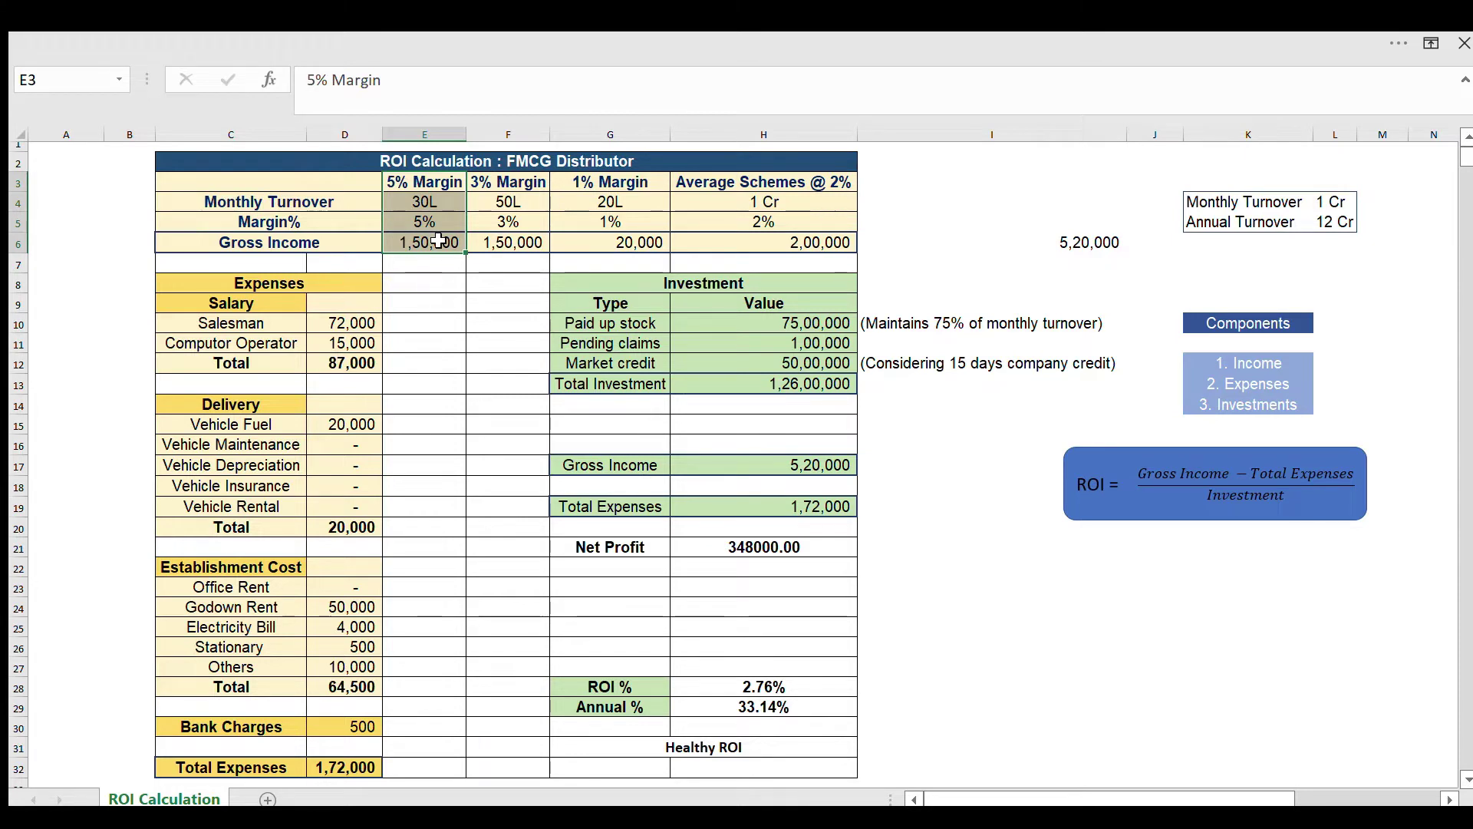
click(520, 201)
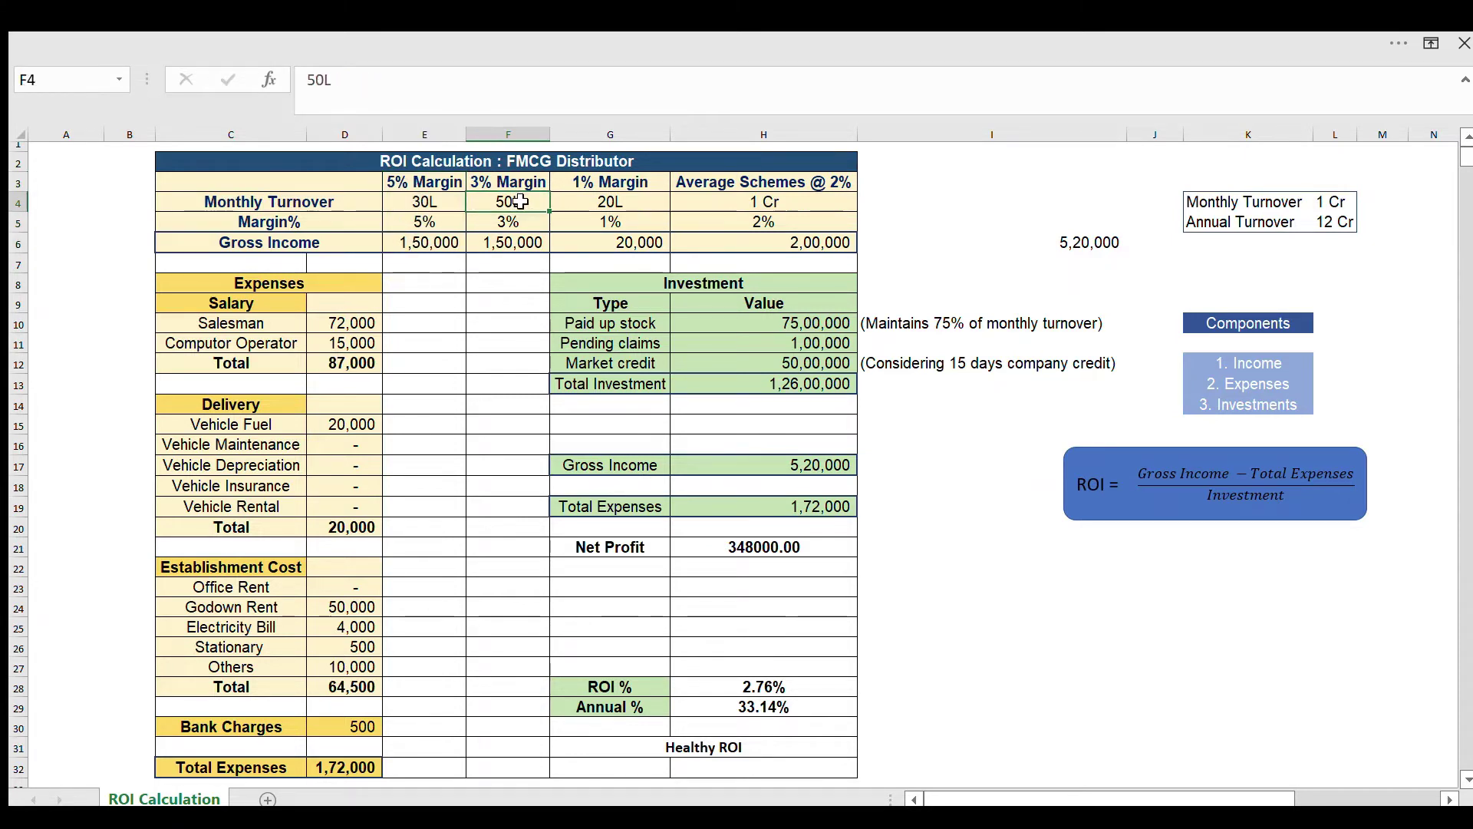
drag(516, 184, 512, 228)
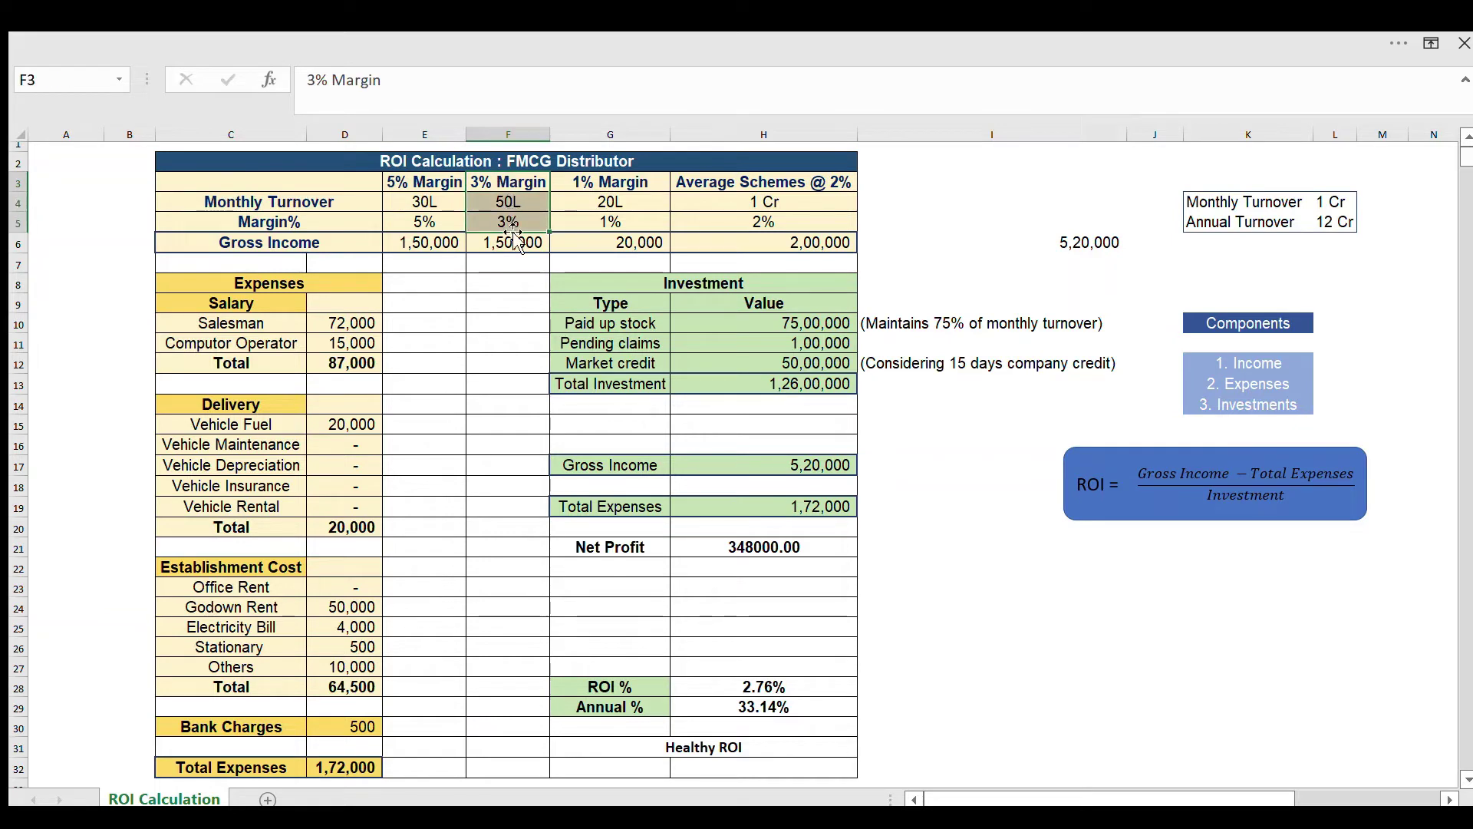
click(612, 196)
drag(624, 182, 631, 241)
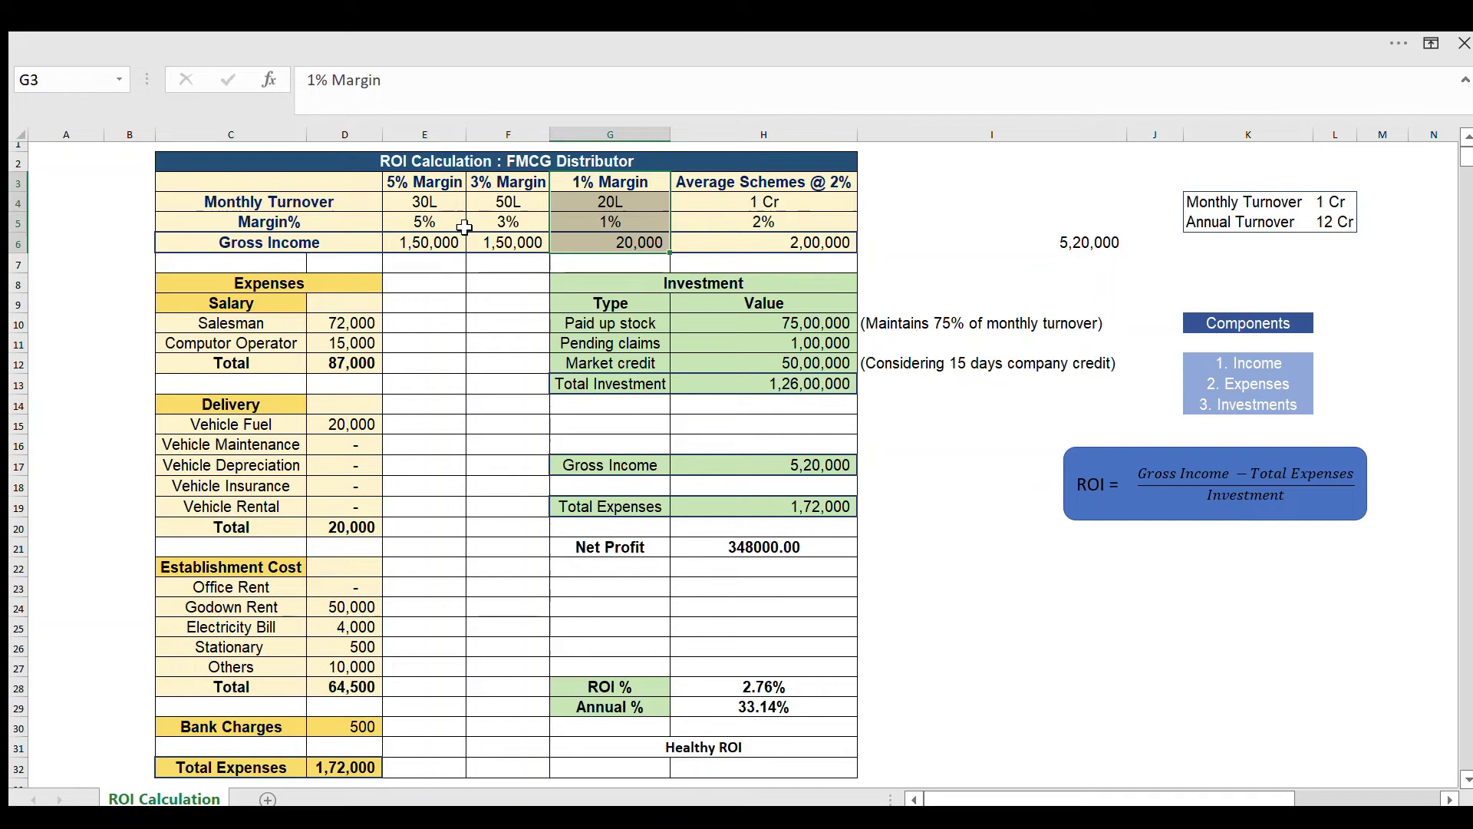
- Check how turnover and margin percentage lead to gross income in each margin column and in Average Schemes
click(338, 241)
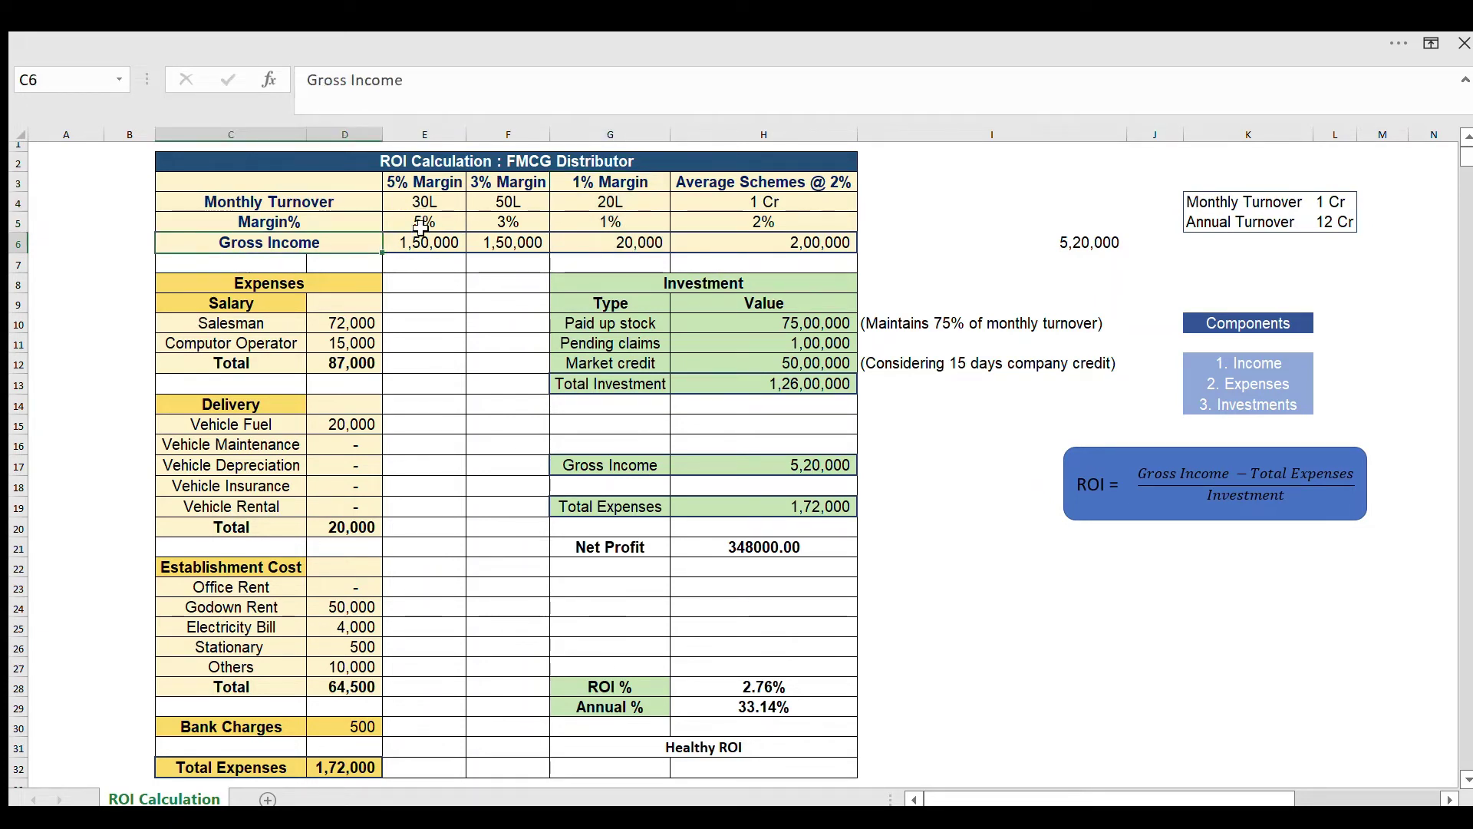
click(420, 203)
drag(421, 204, 418, 240)
drag(514, 199, 515, 244)
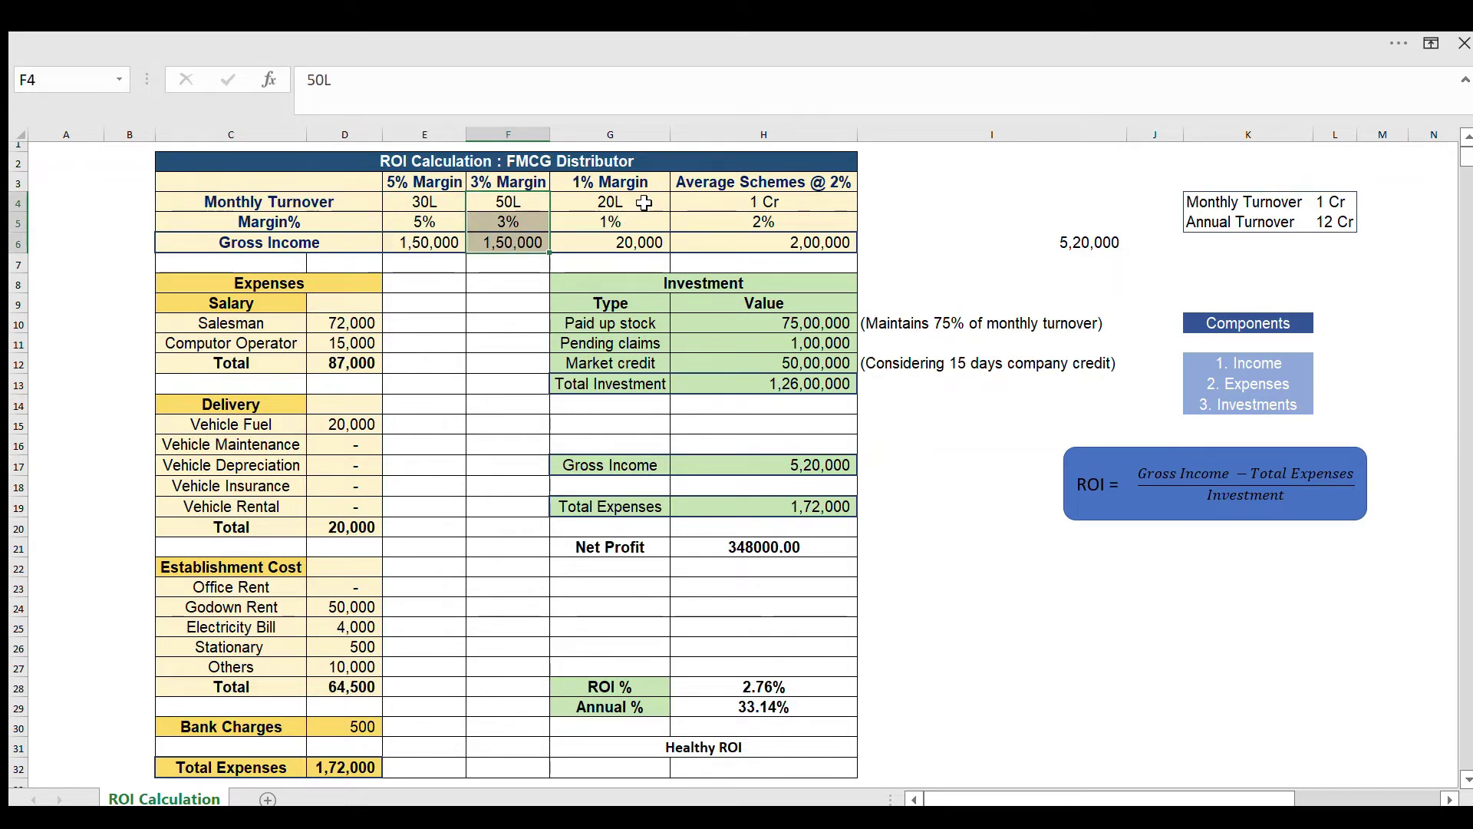
drag(641, 204, 629, 240)
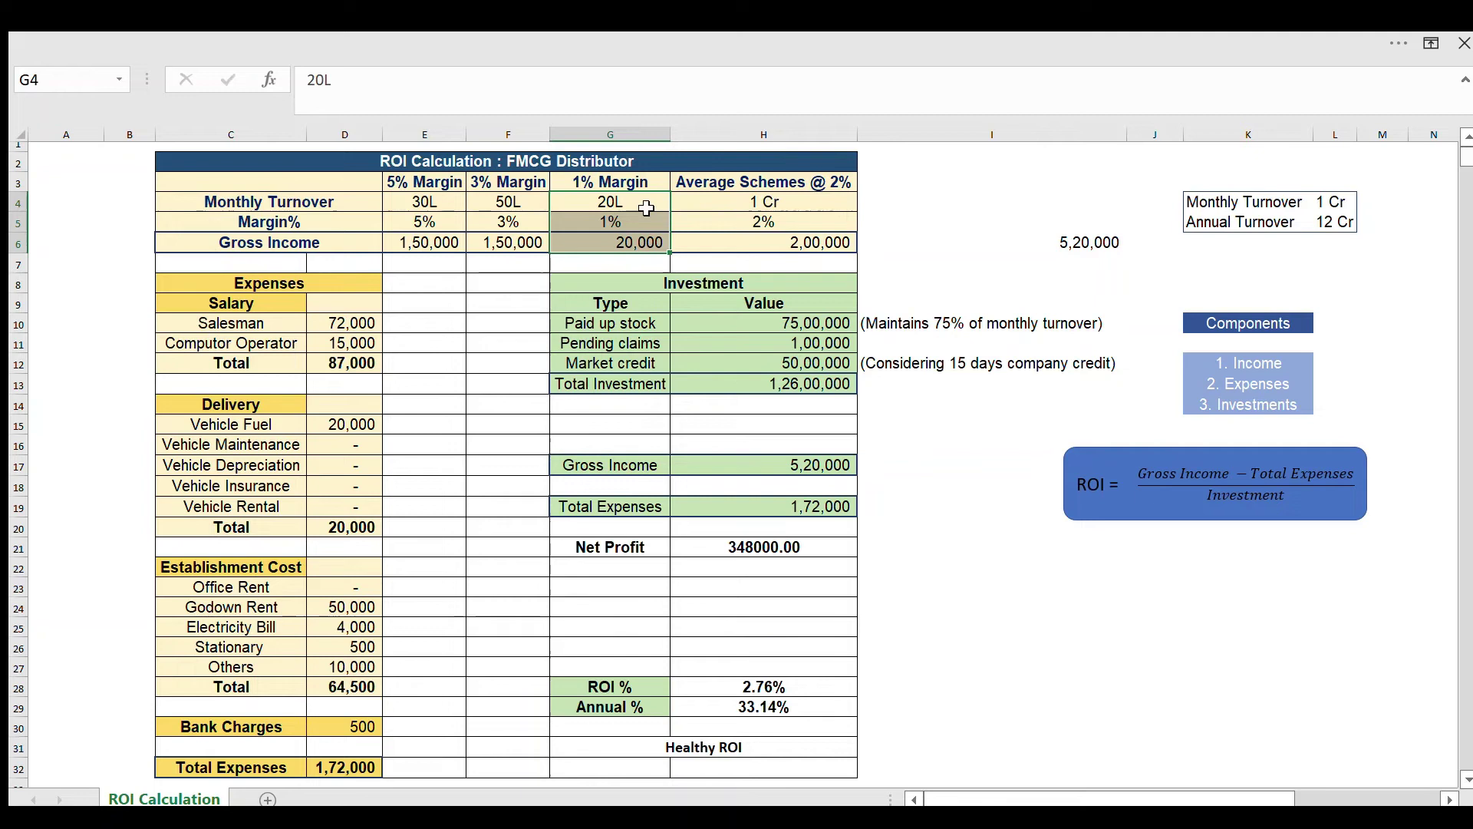
click(785, 200)
drag(786, 200, 791, 243)
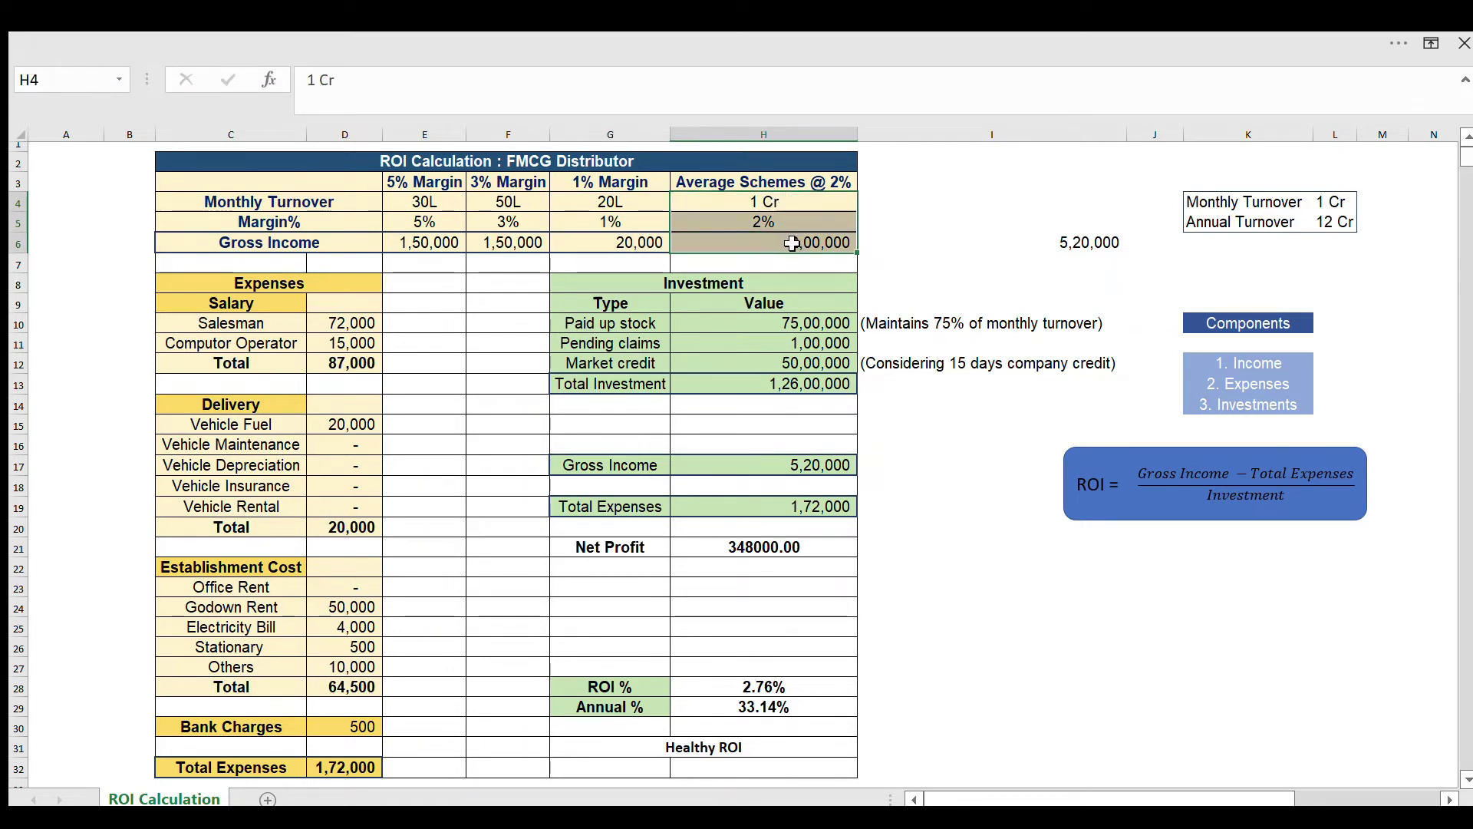
- Review the Gross Income row across the three margin columns and the average schemes column
click(792, 244)
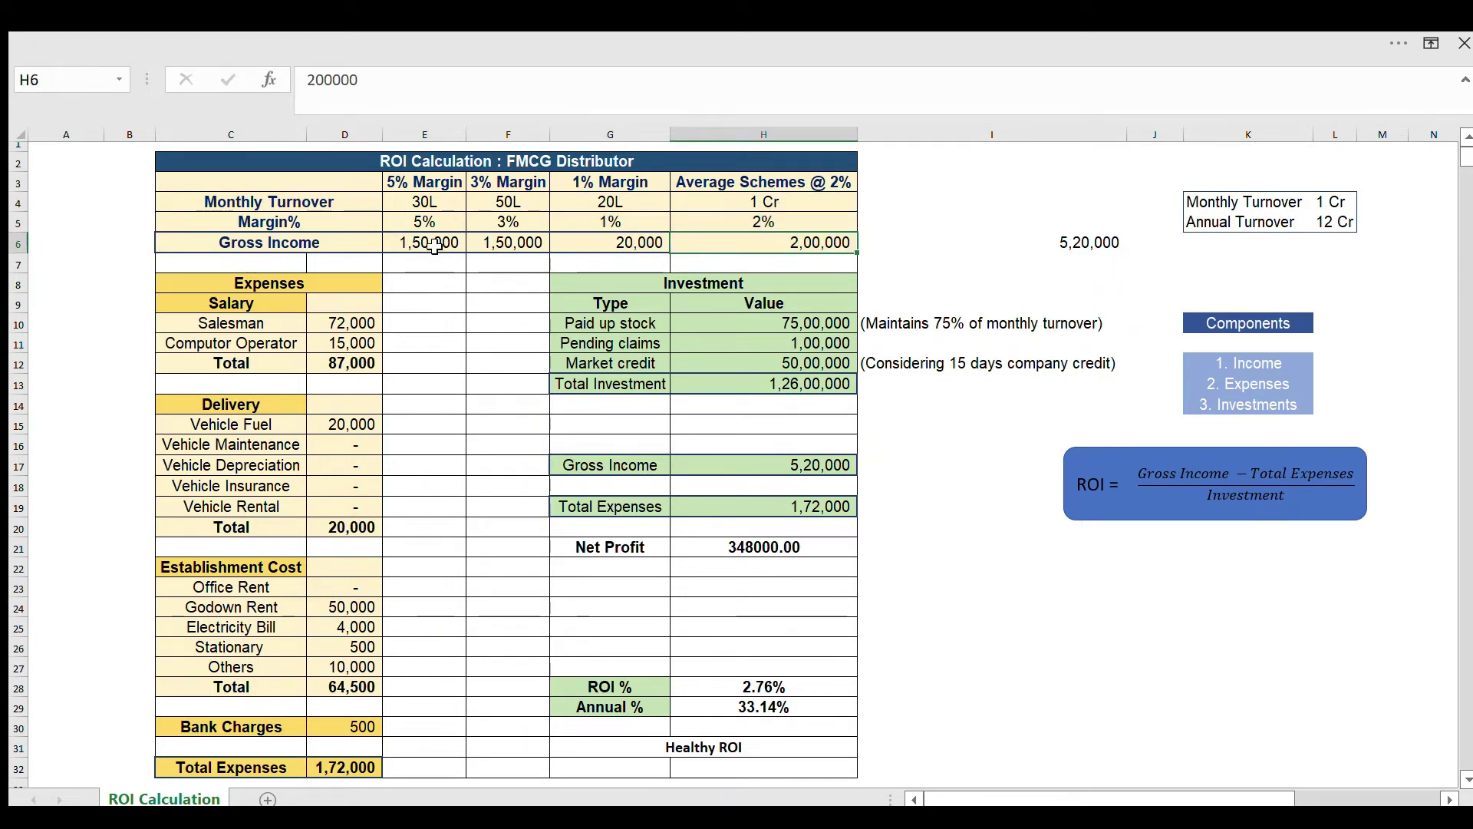
drag(434, 246, 764, 242)
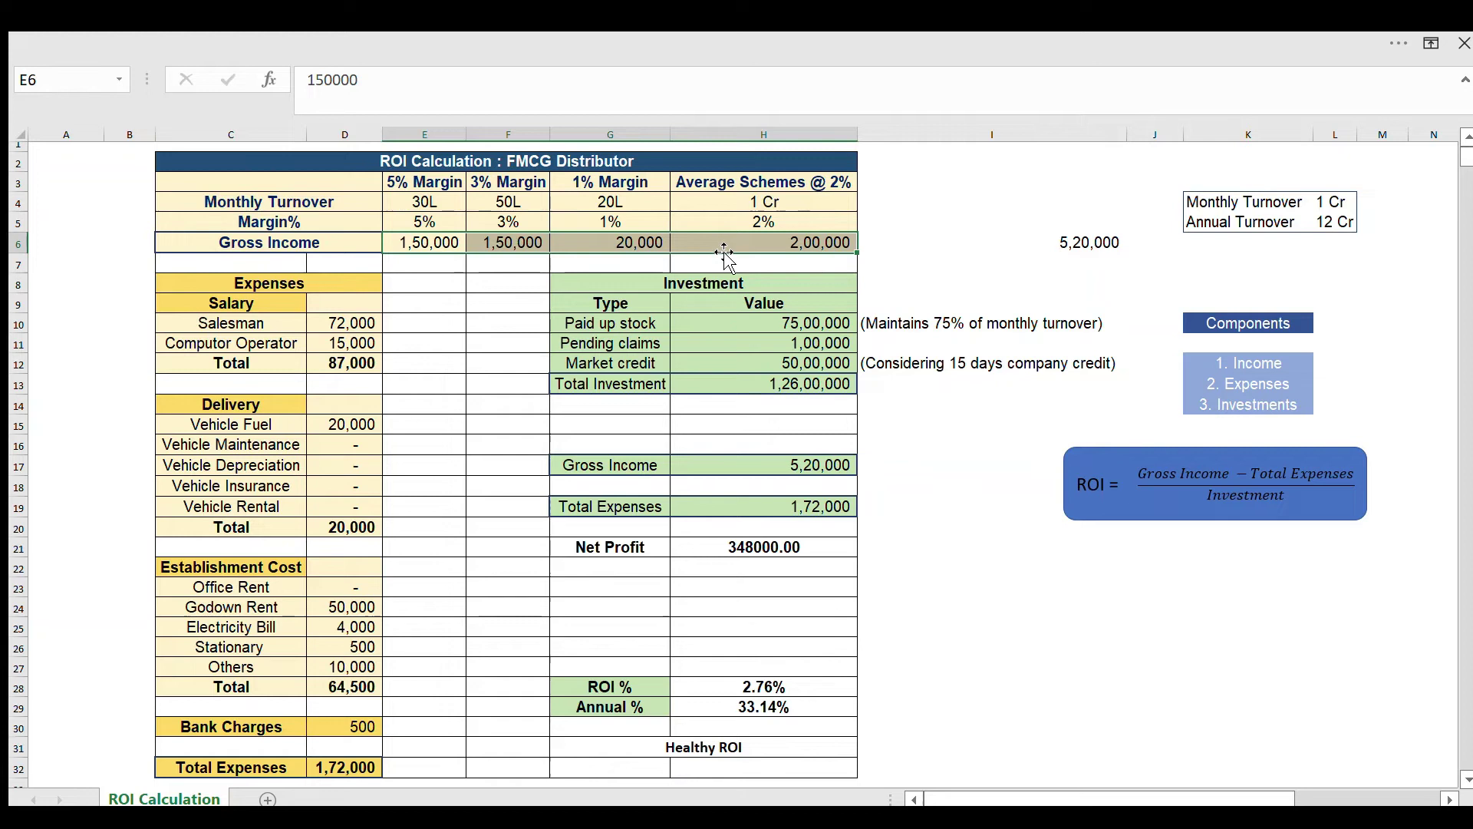
drag(417, 177, 608, 182)
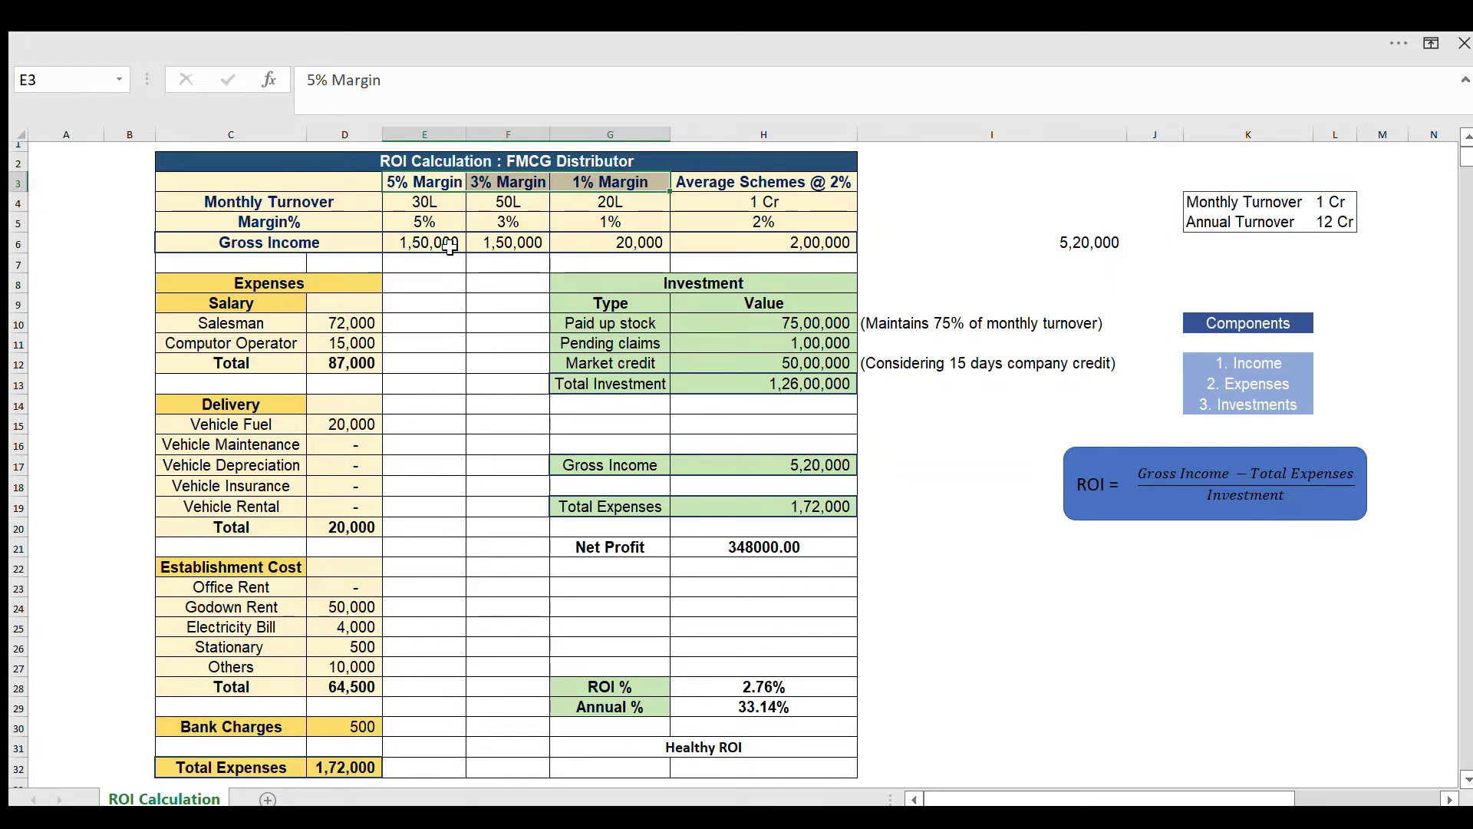
drag(450, 246, 738, 242)
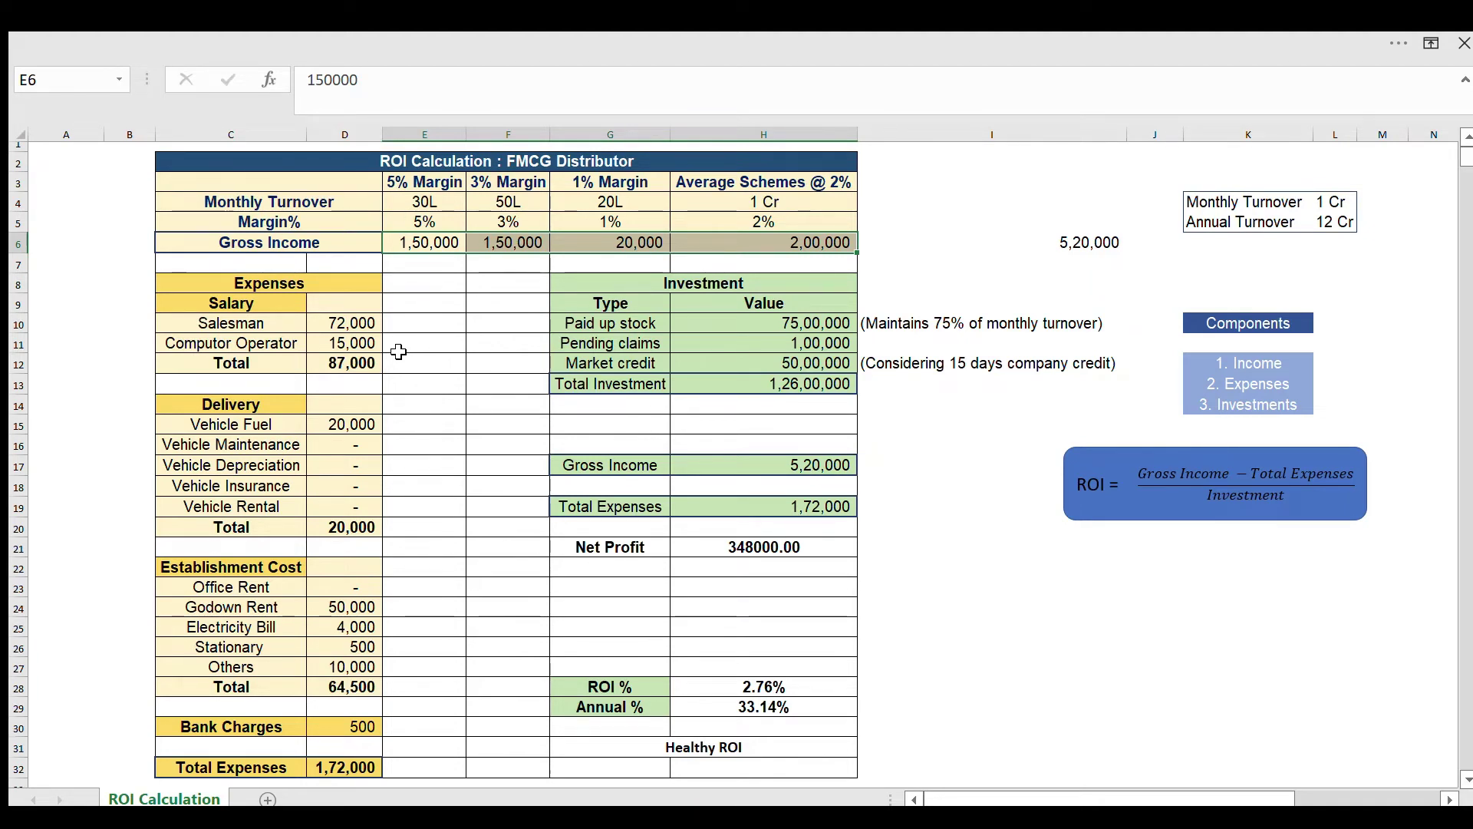
- Look over the Salary, Delivery and Establishment Cost headings in the Expenses section
click(285, 304)
click(280, 403)
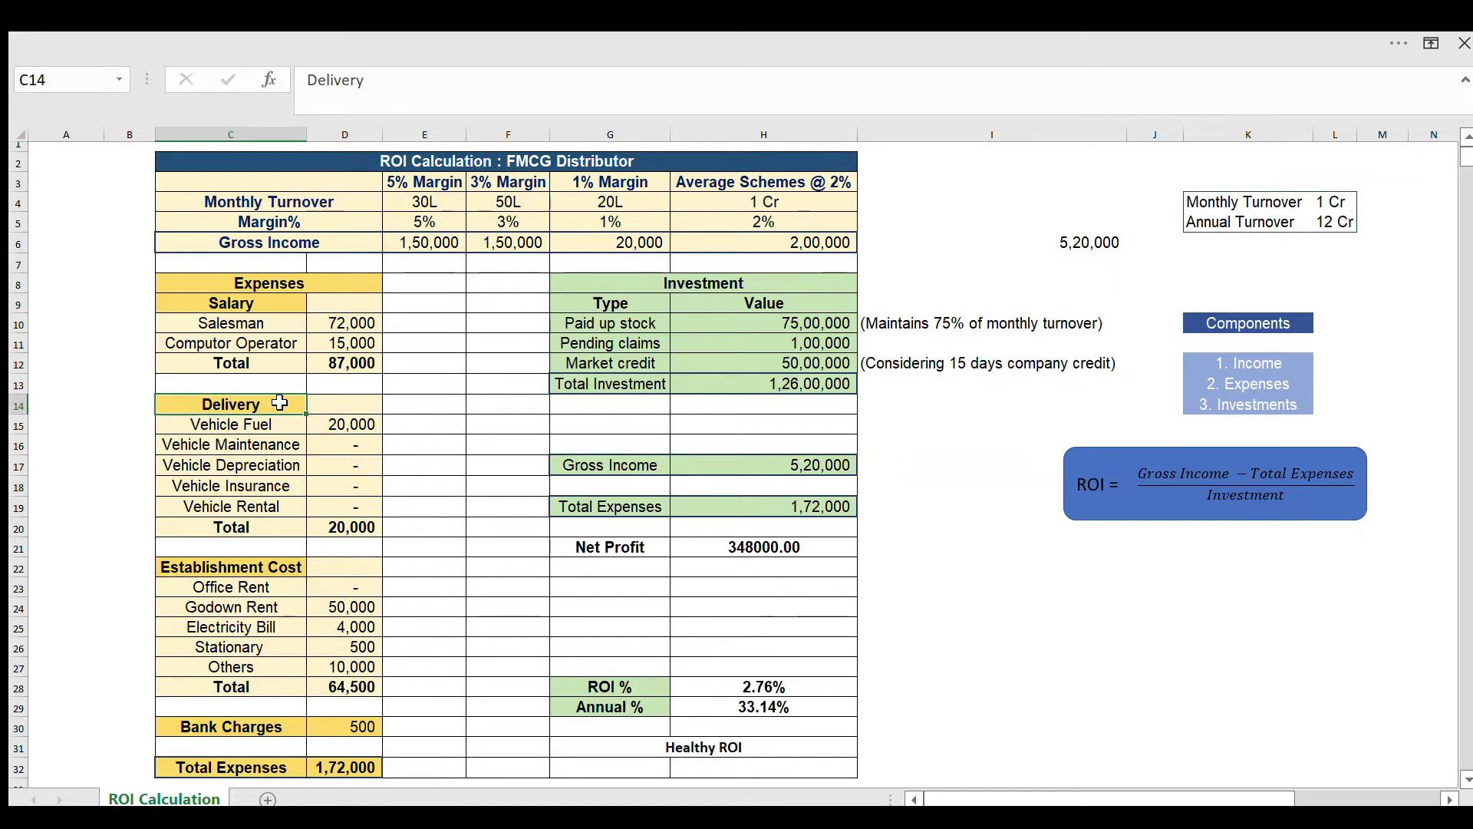
click(274, 567)
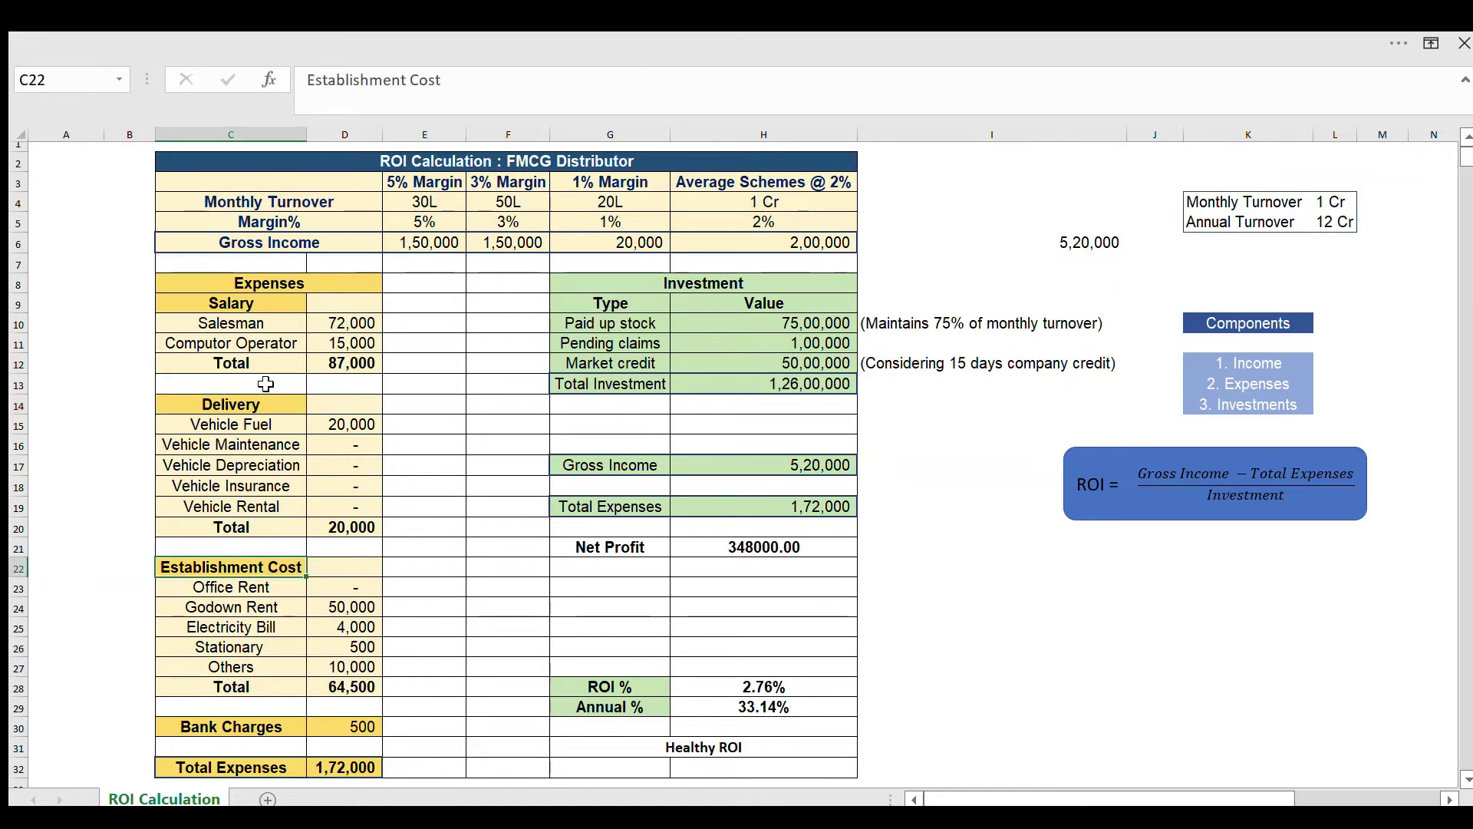
- Inspect the salesman and computer operator salaries and the formula of the salary total
click(265, 325)
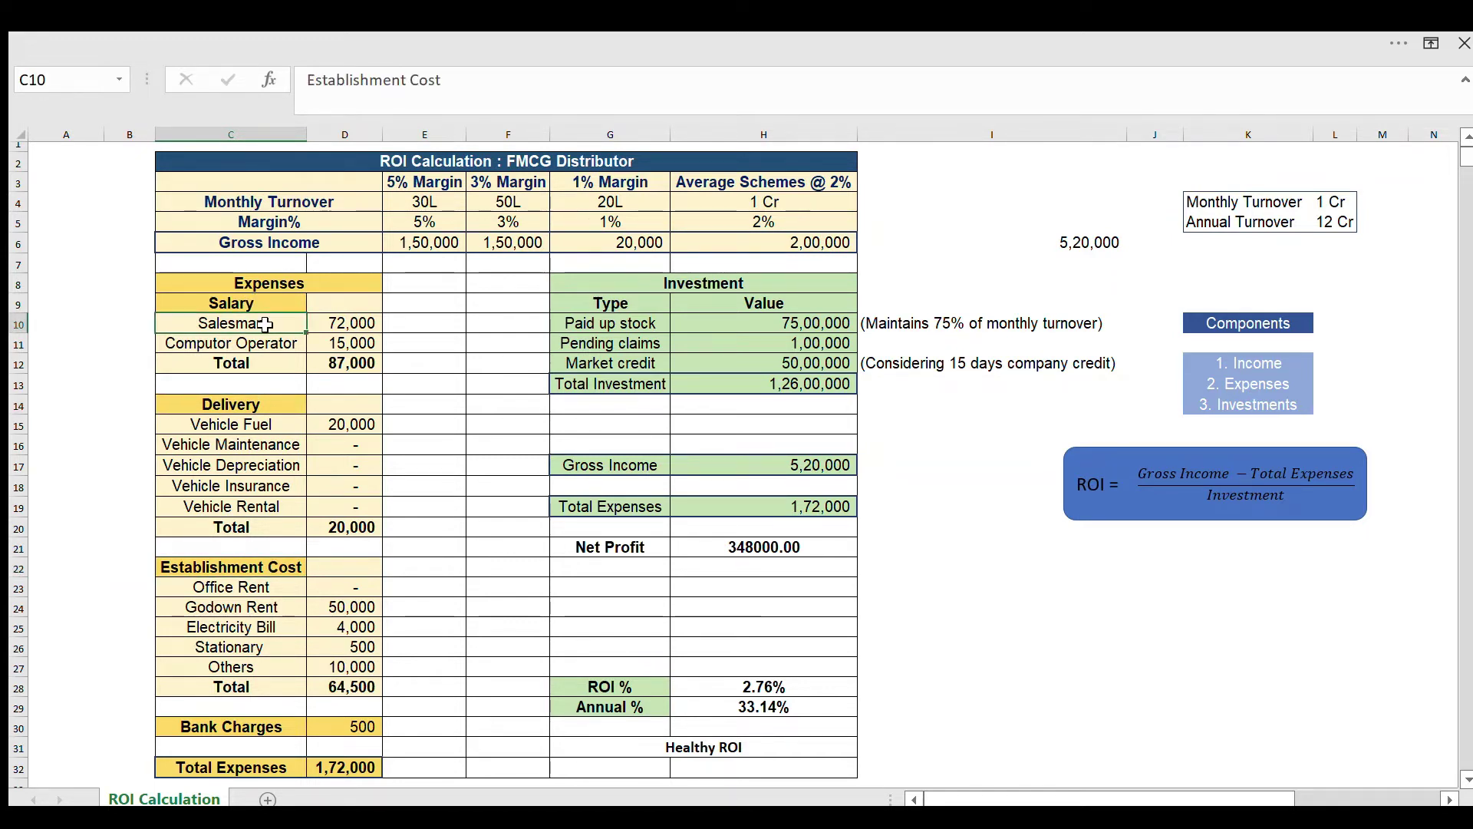
click(324, 331)
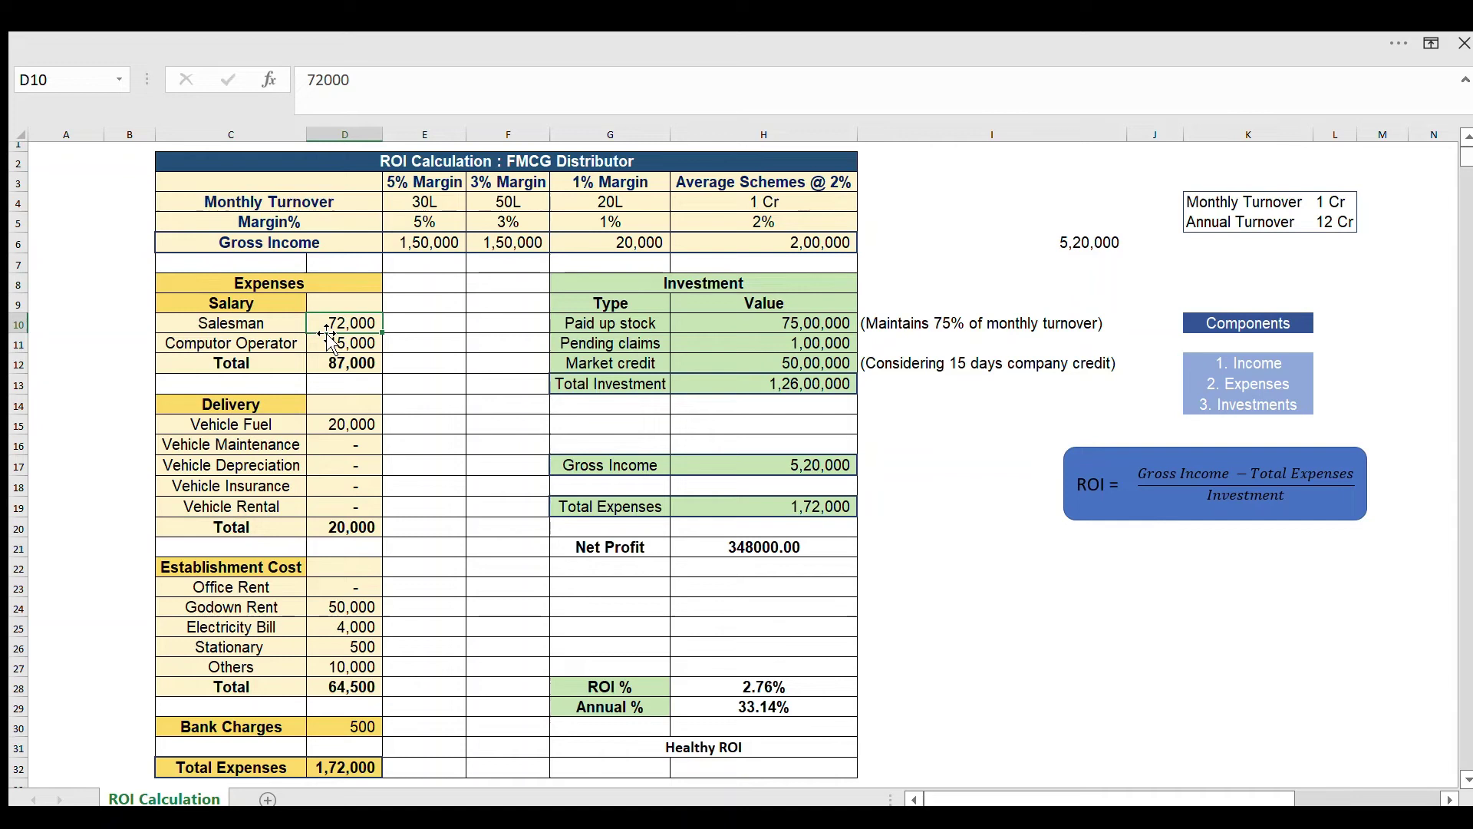
click(267, 339)
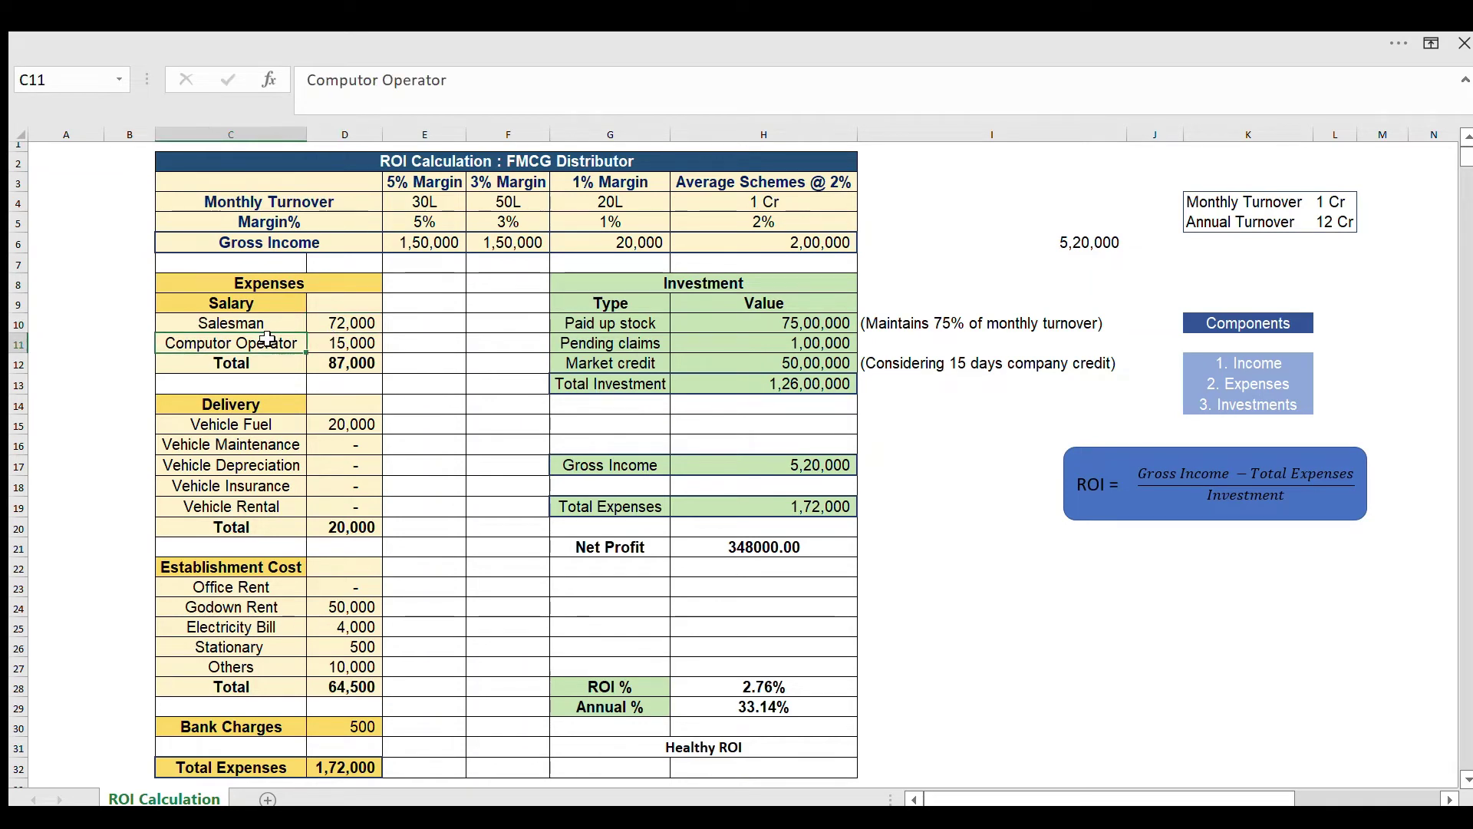
click(324, 341)
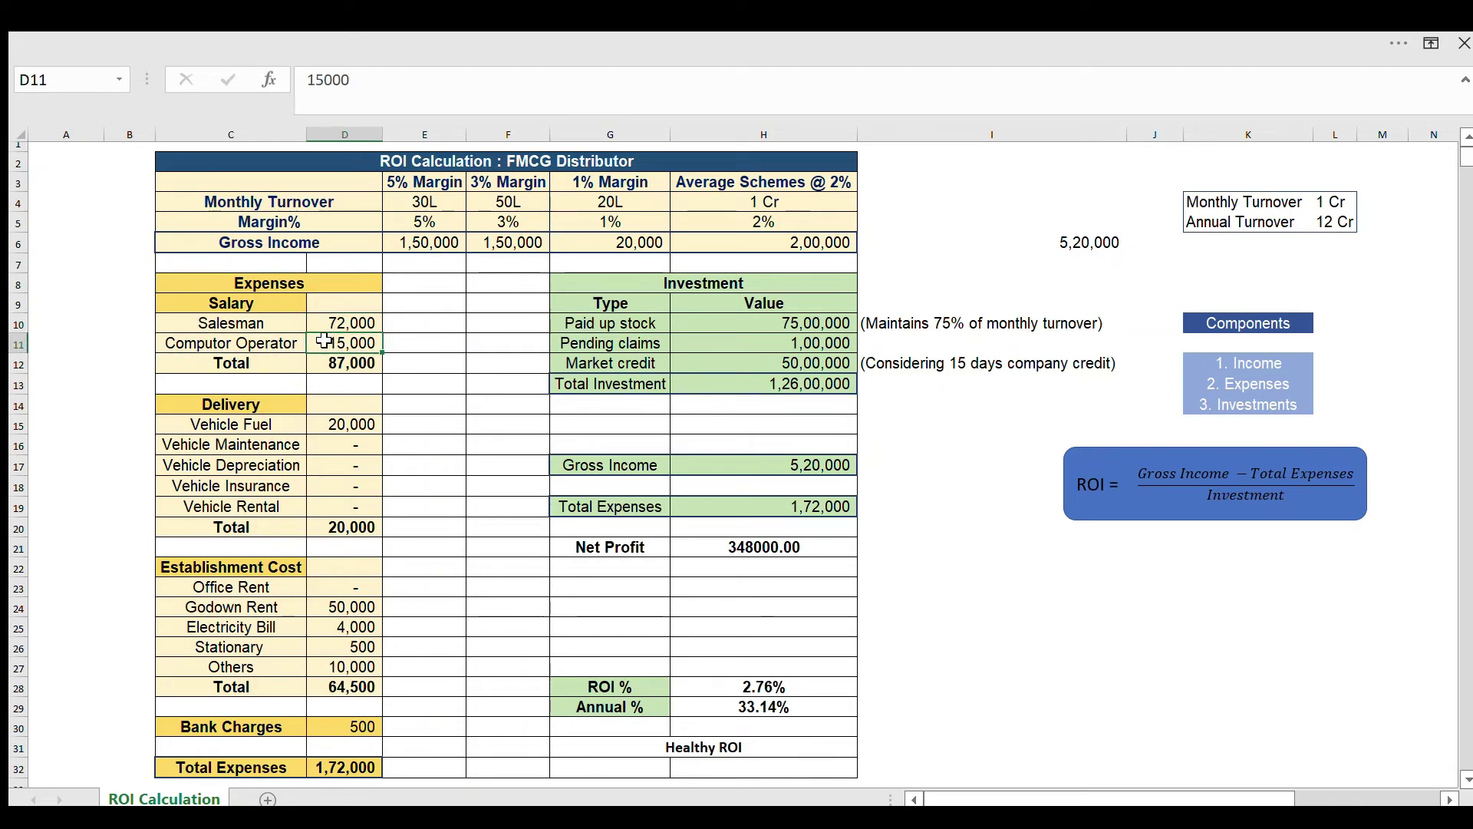
click(348, 363)
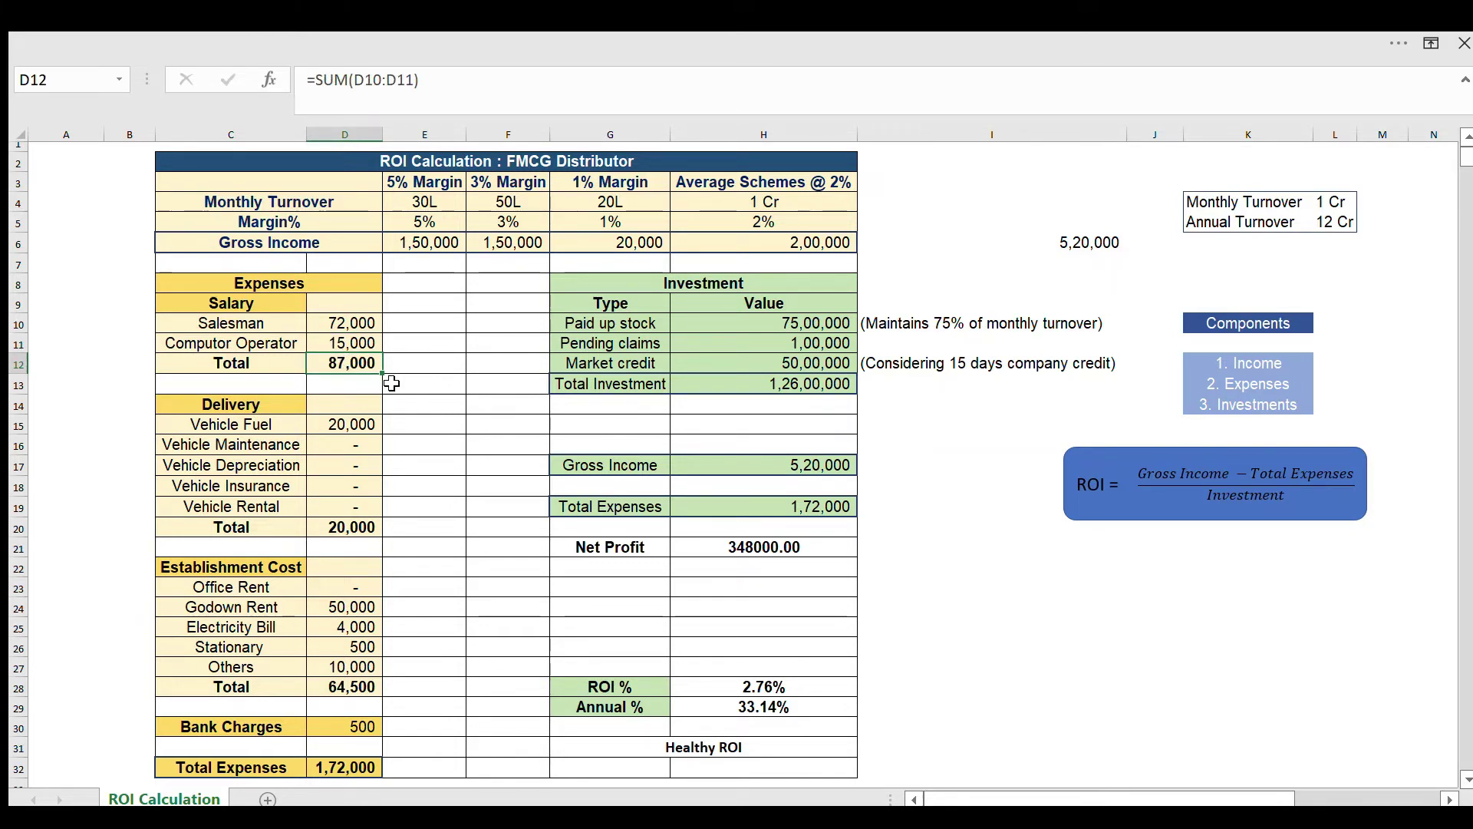
- Inspect the delivery expenses from vehicle fuel to vehicle rental and the formula of their total
click(279, 422)
click(344, 422)
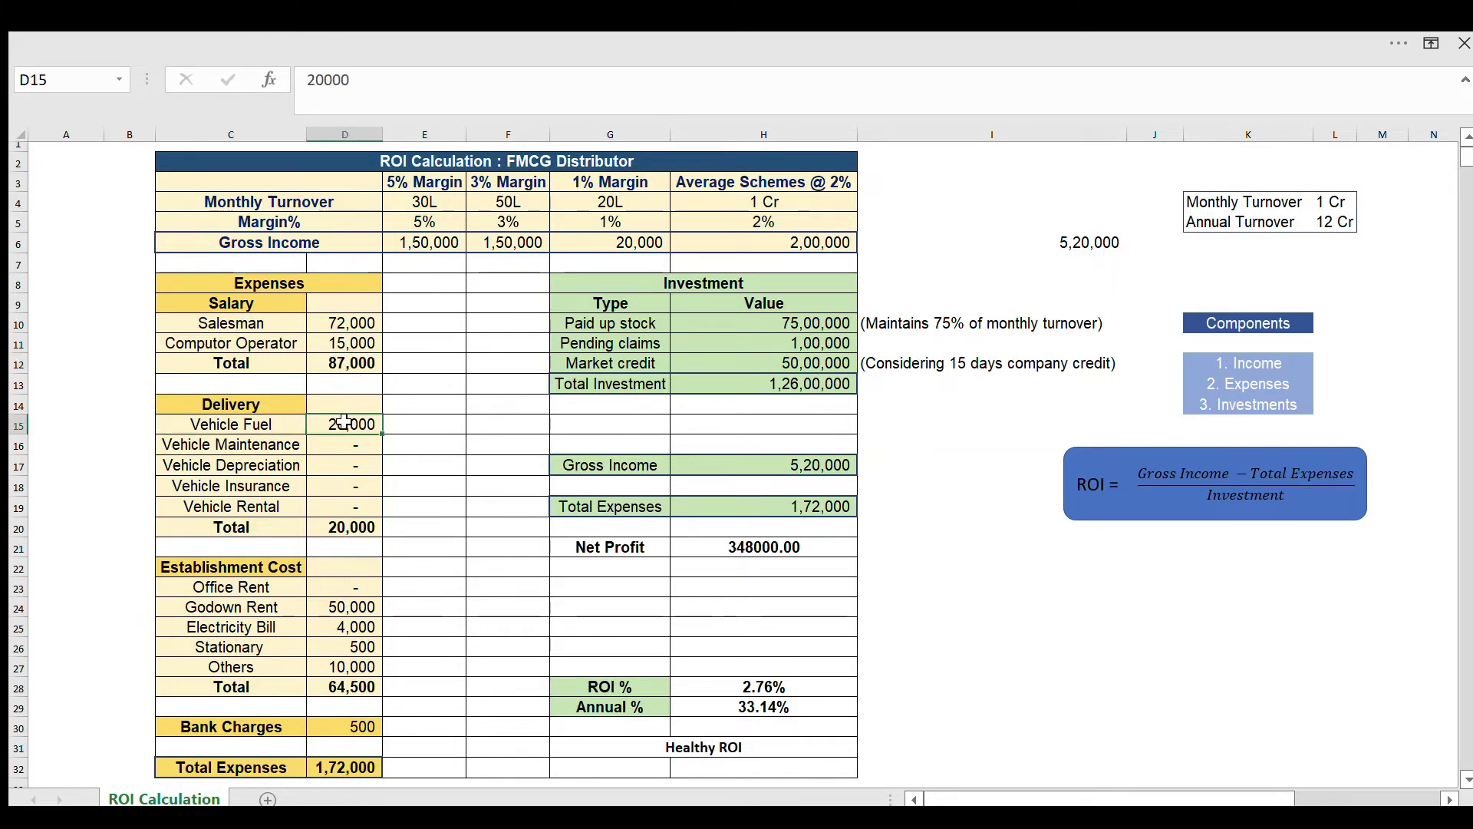
click(301, 445)
click(294, 464)
click(287, 486)
click(287, 505)
click(322, 528)
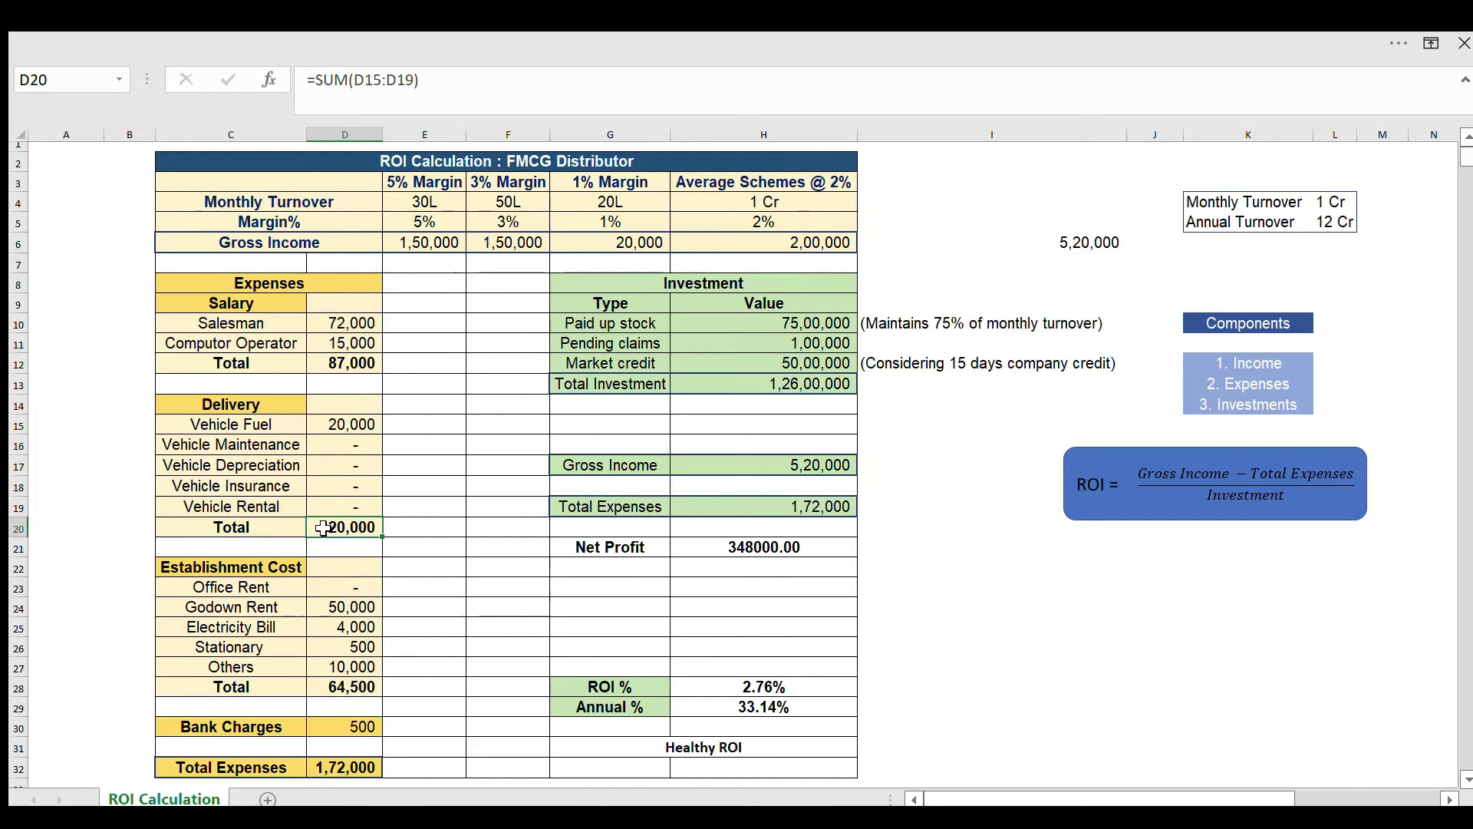
- Inspect the establishment costs from office rent to others, their total, and the bank charges
click(353, 587)
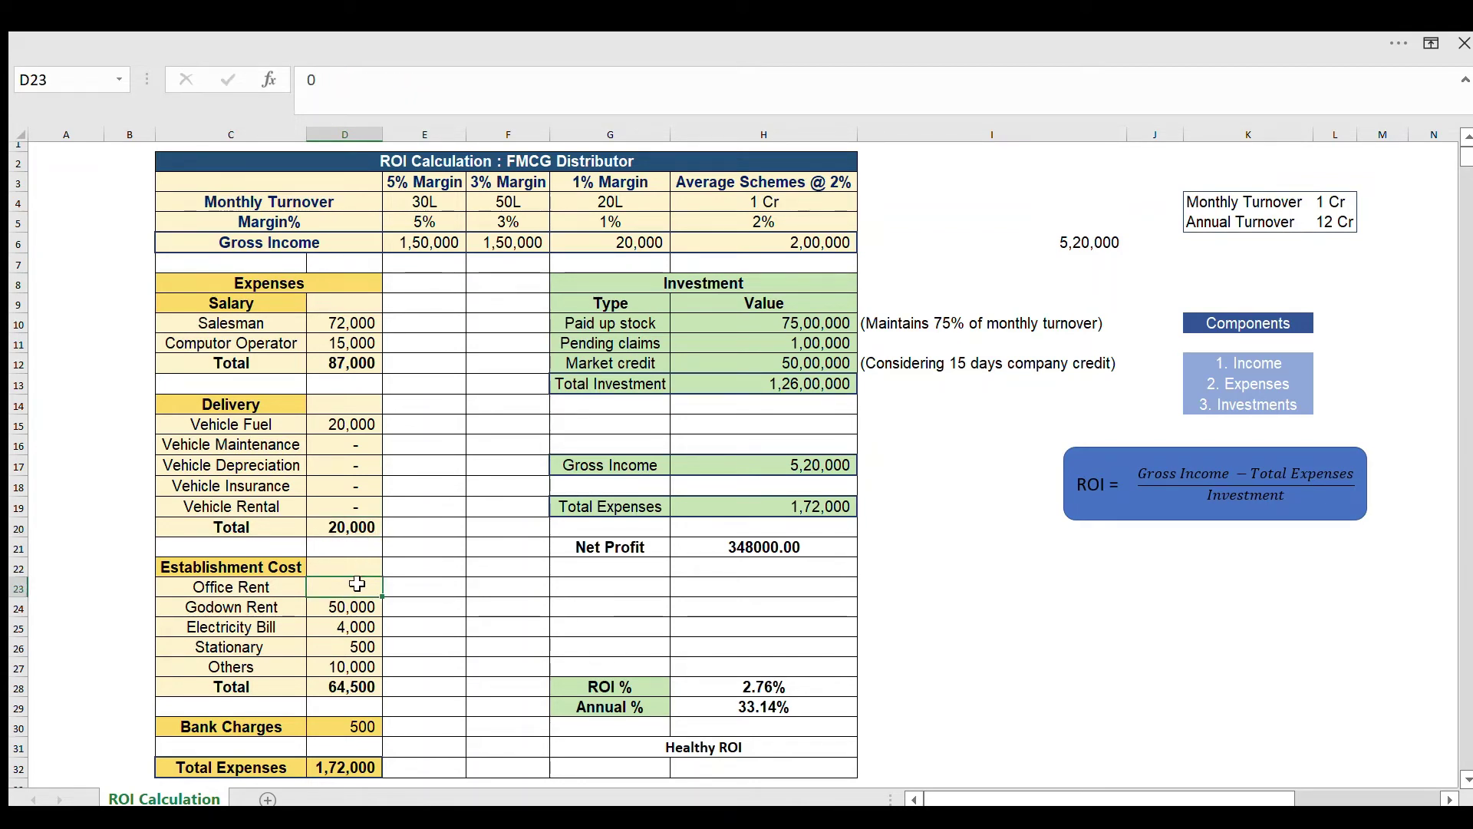
click(330, 610)
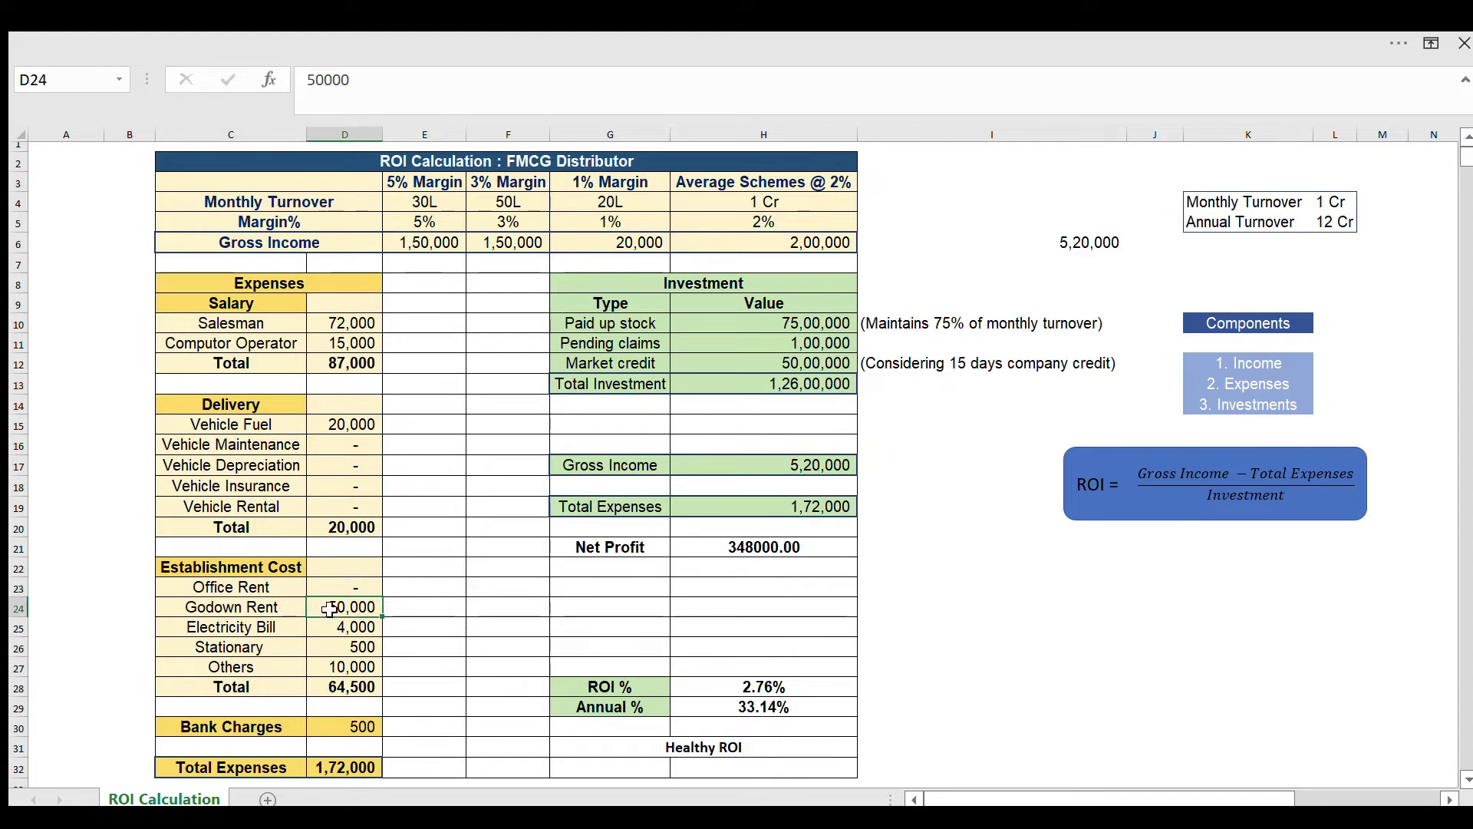
click(333, 627)
click(352, 649)
click(372, 667)
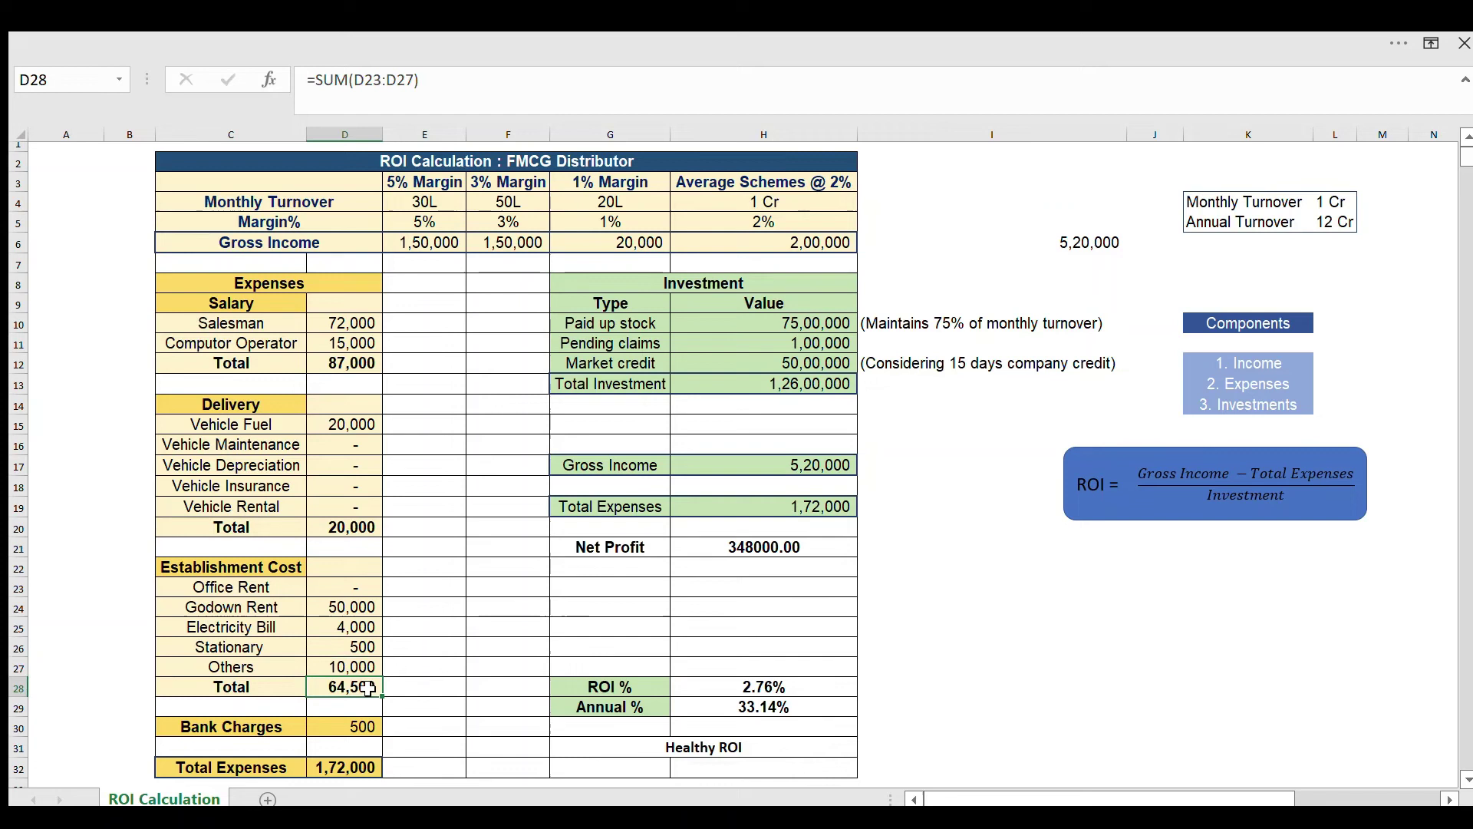
click(357, 723)
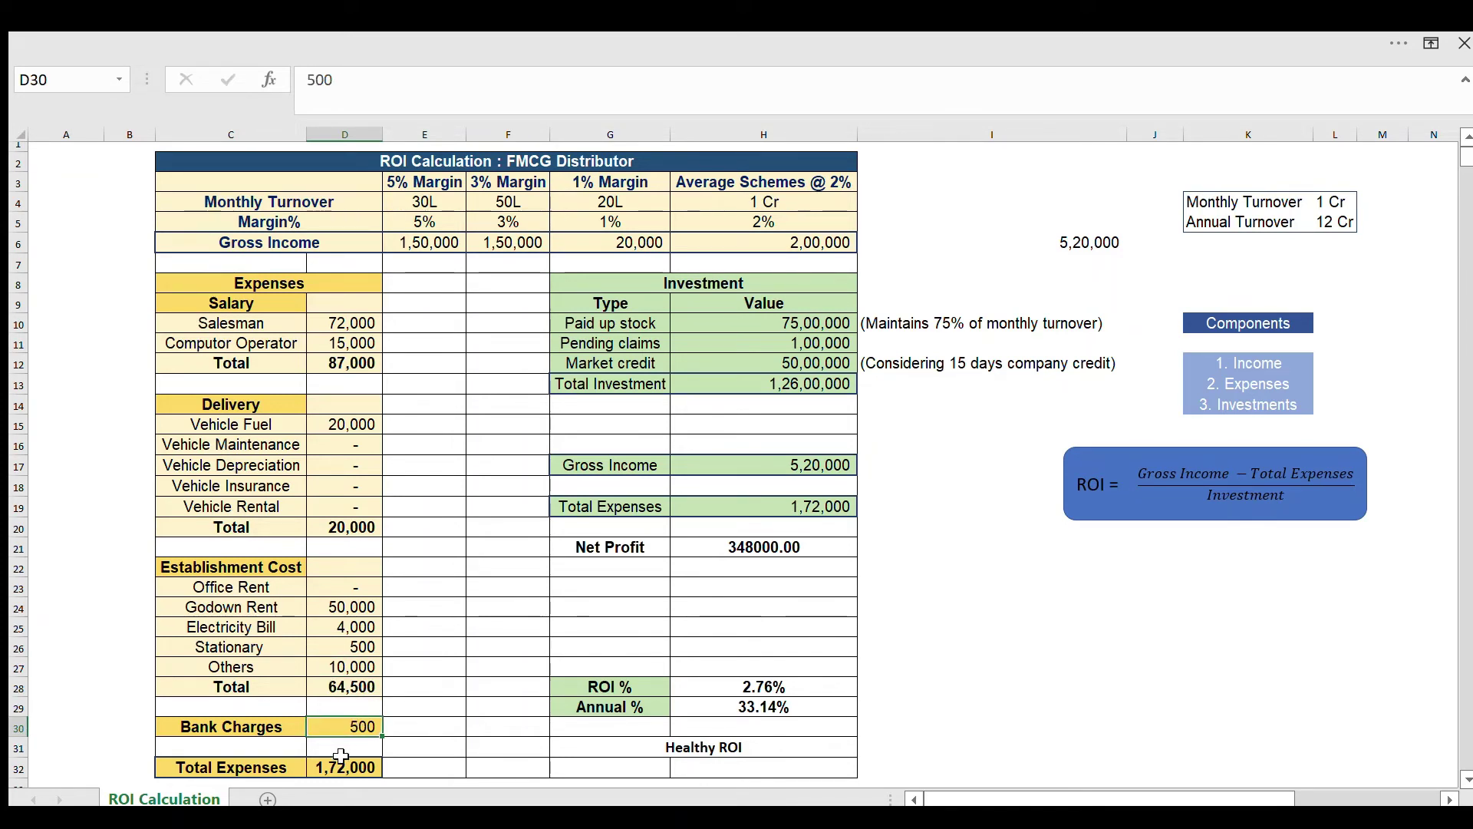
- Trace the salary, delivery and establishment totals plus bank charges into the Total Expenses formula
click(343, 358)
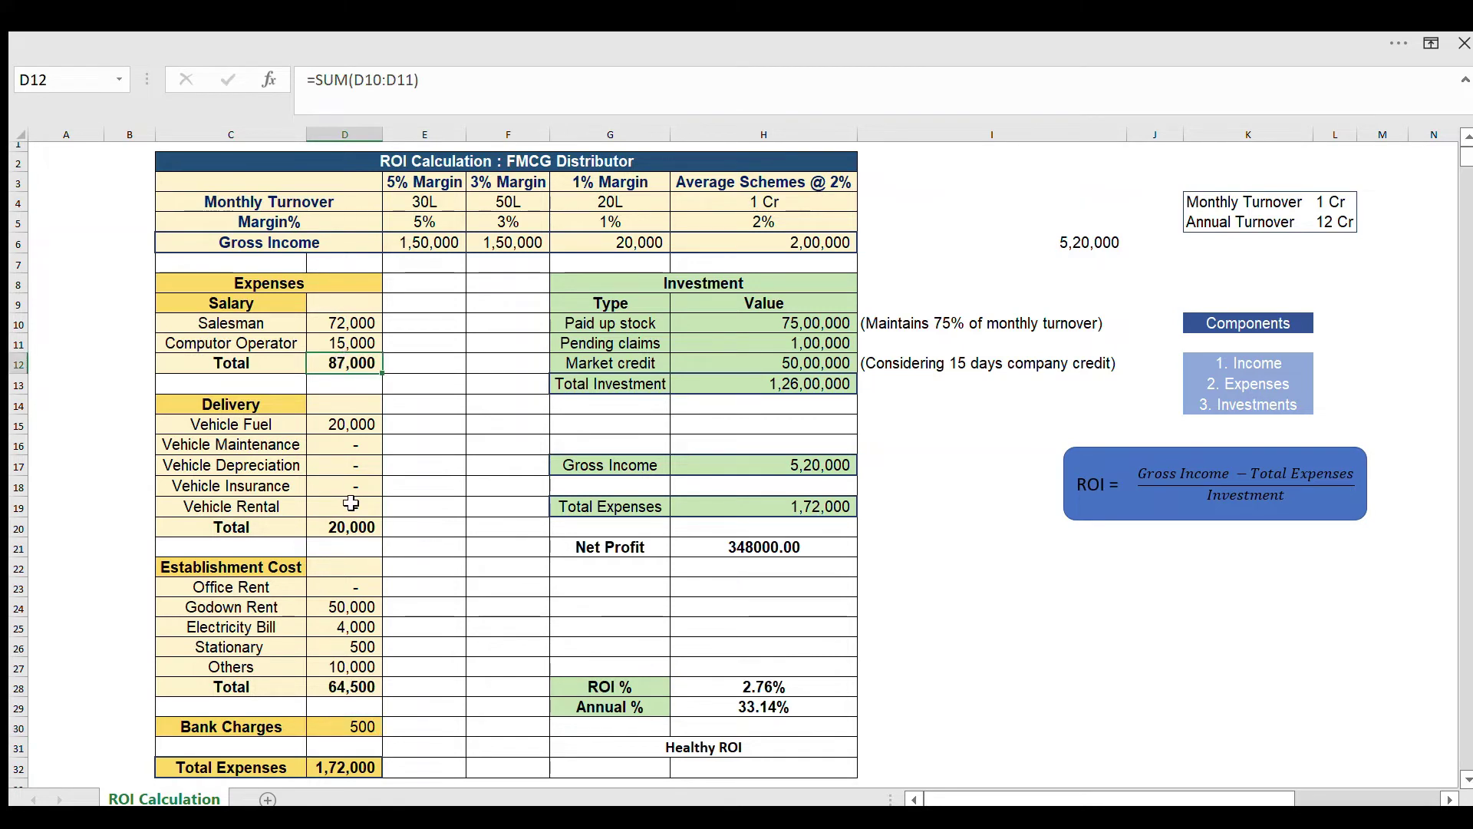
click(355, 525)
click(356, 678)
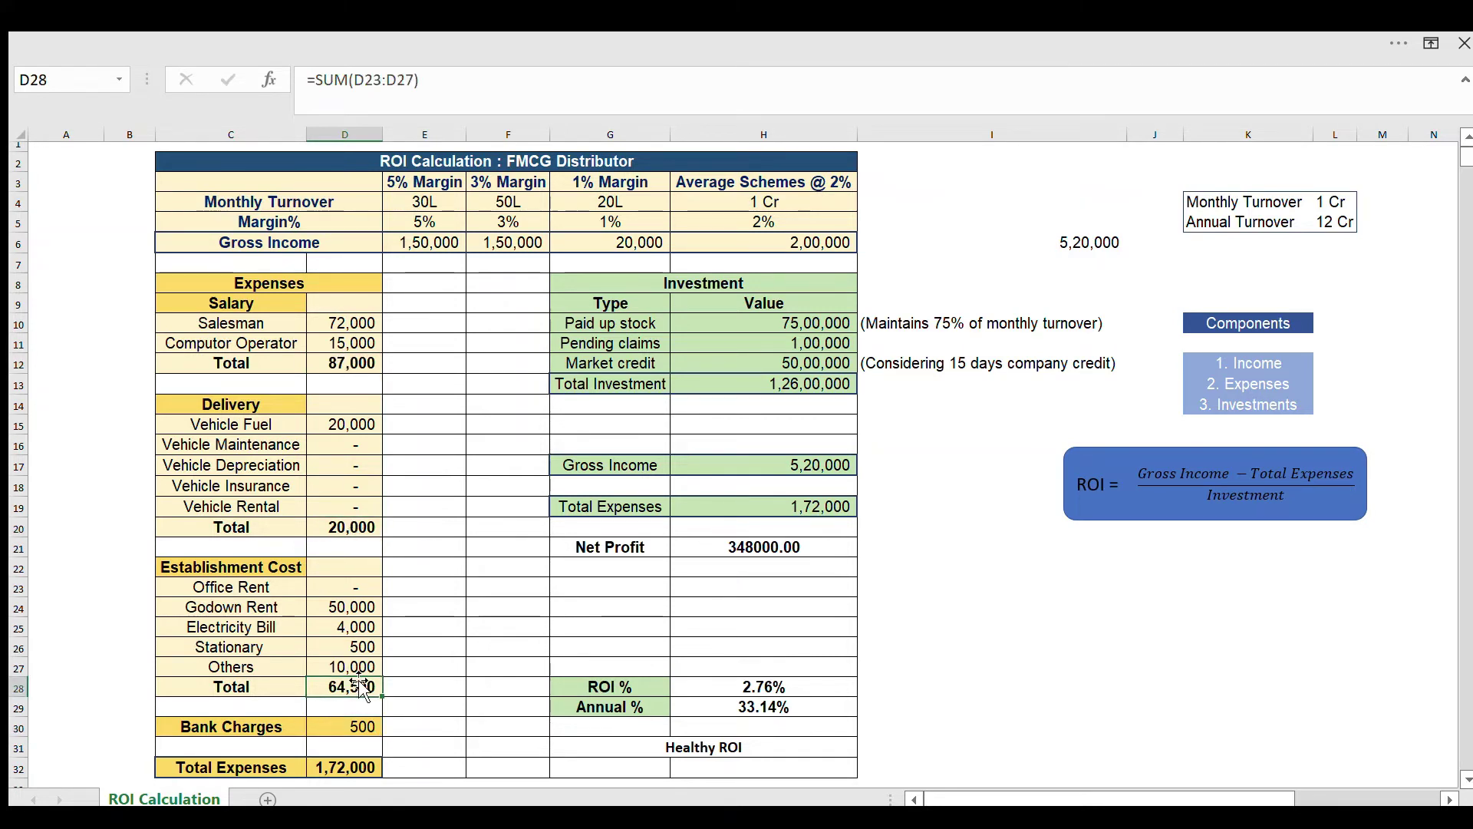
click(357, 725)
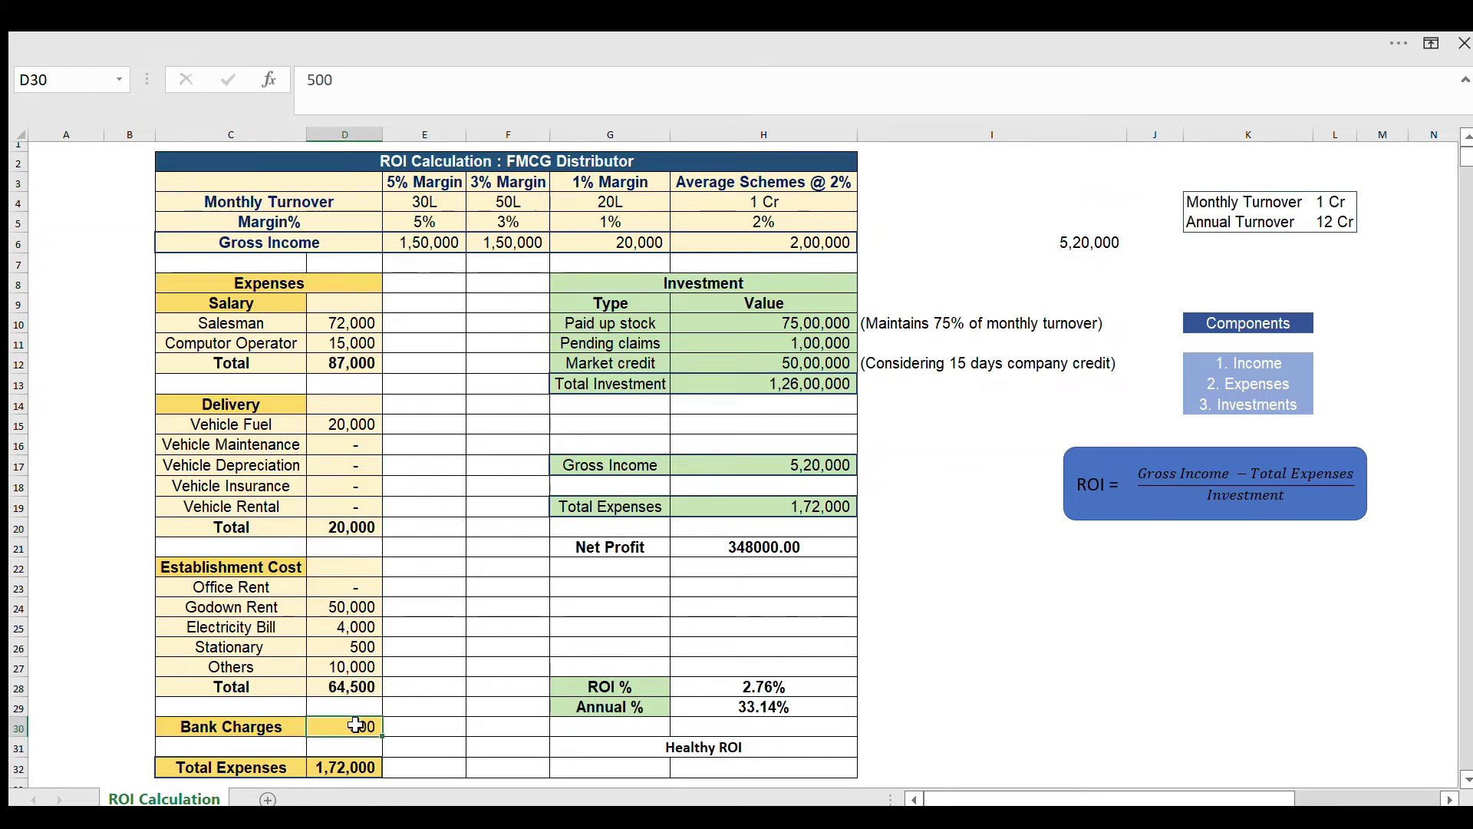
click(356, 767)
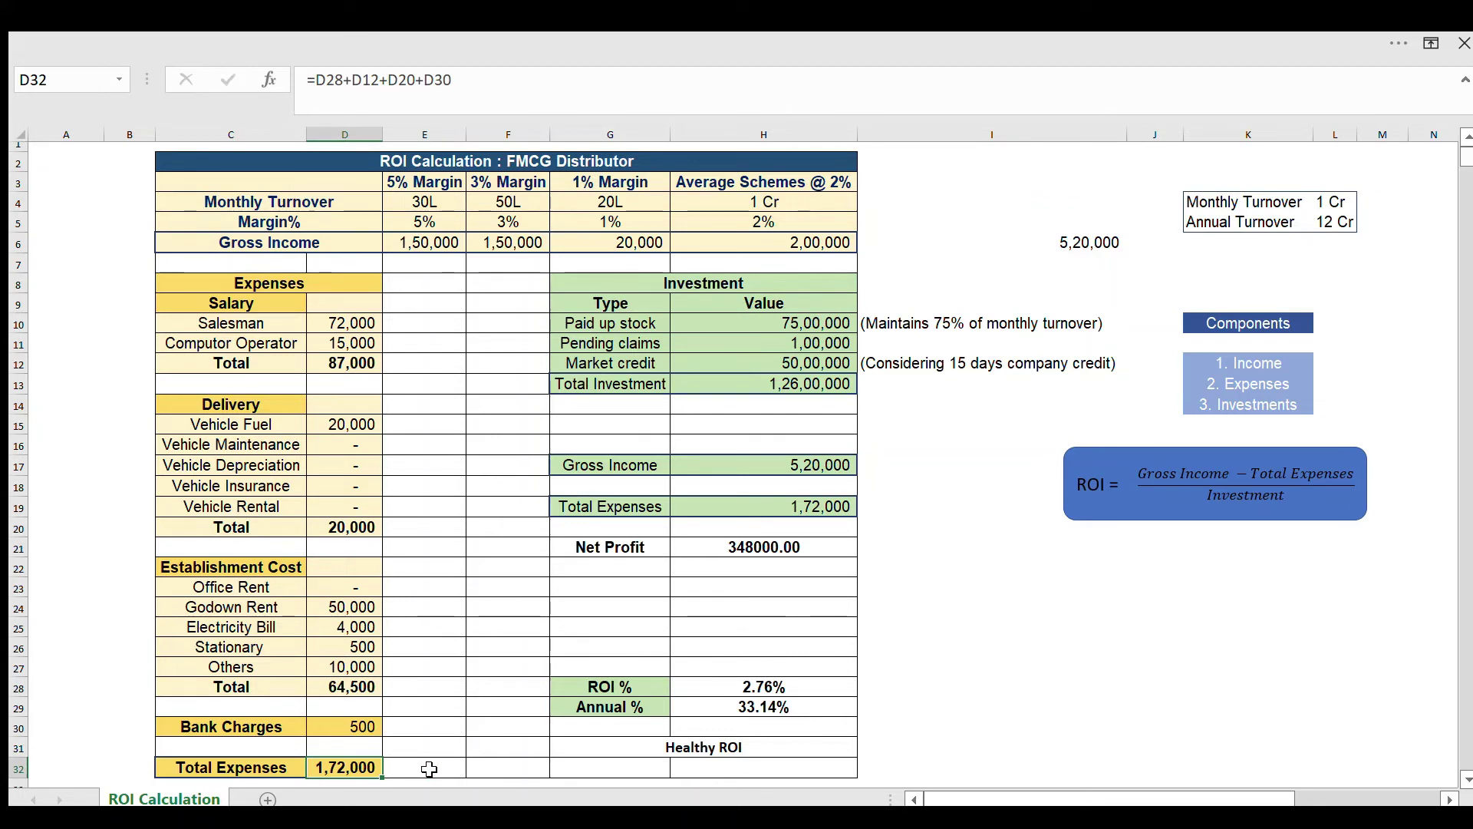
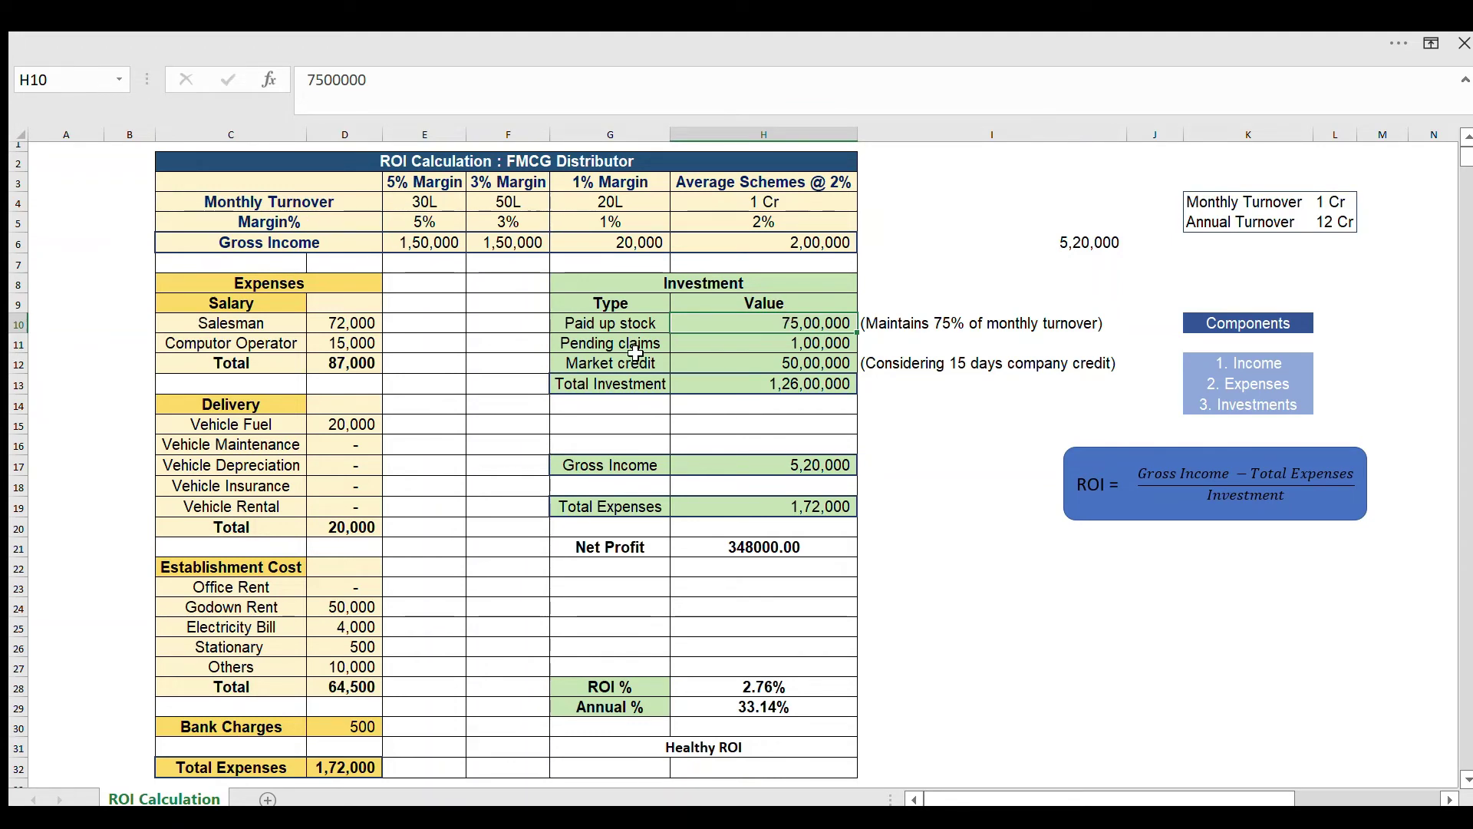
- Inspect the paid up stock, pending claims and market credit values and the formula of the Total Investment
click(751, 350)
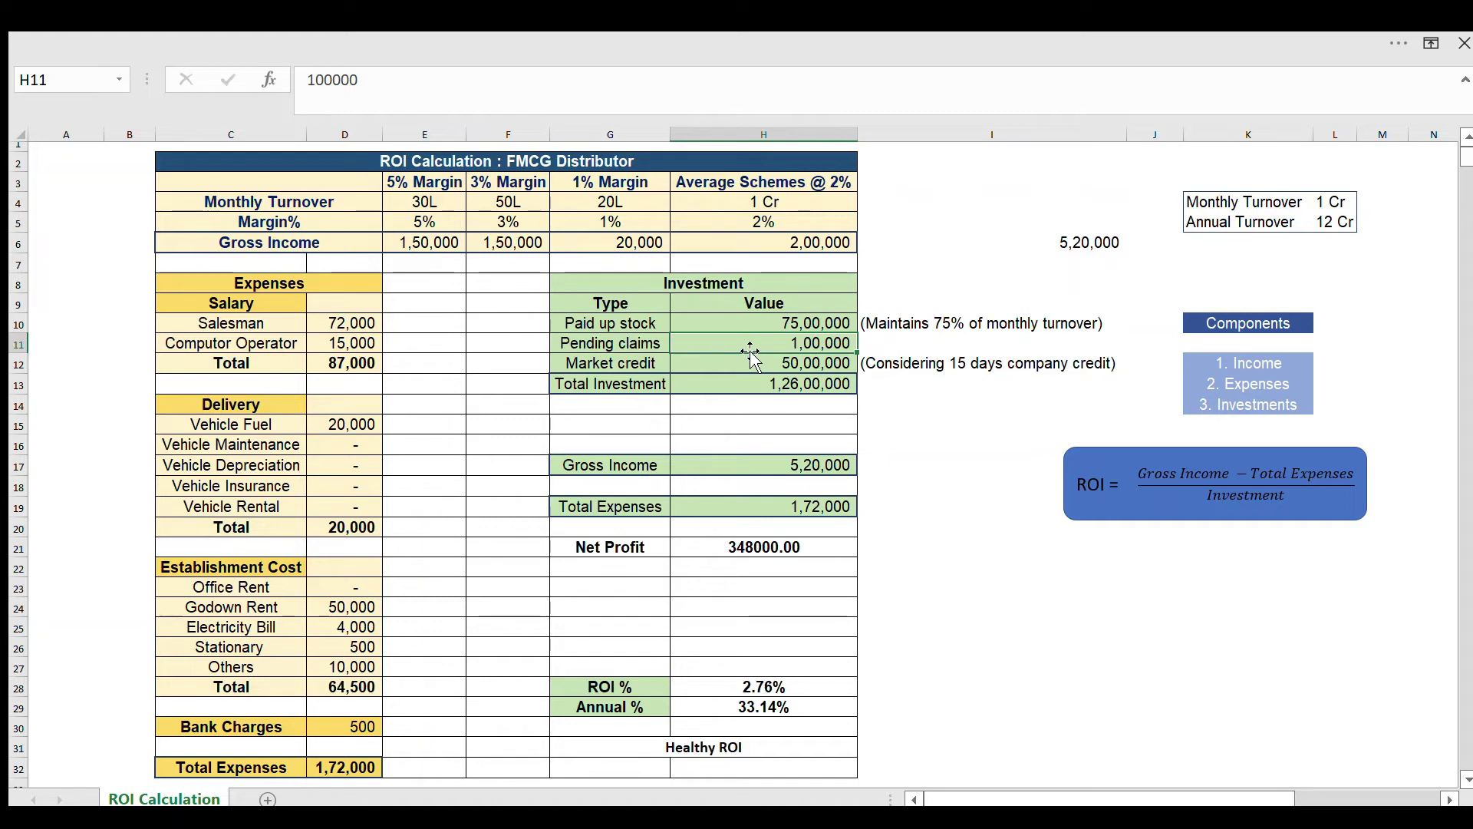
click(646, 366)
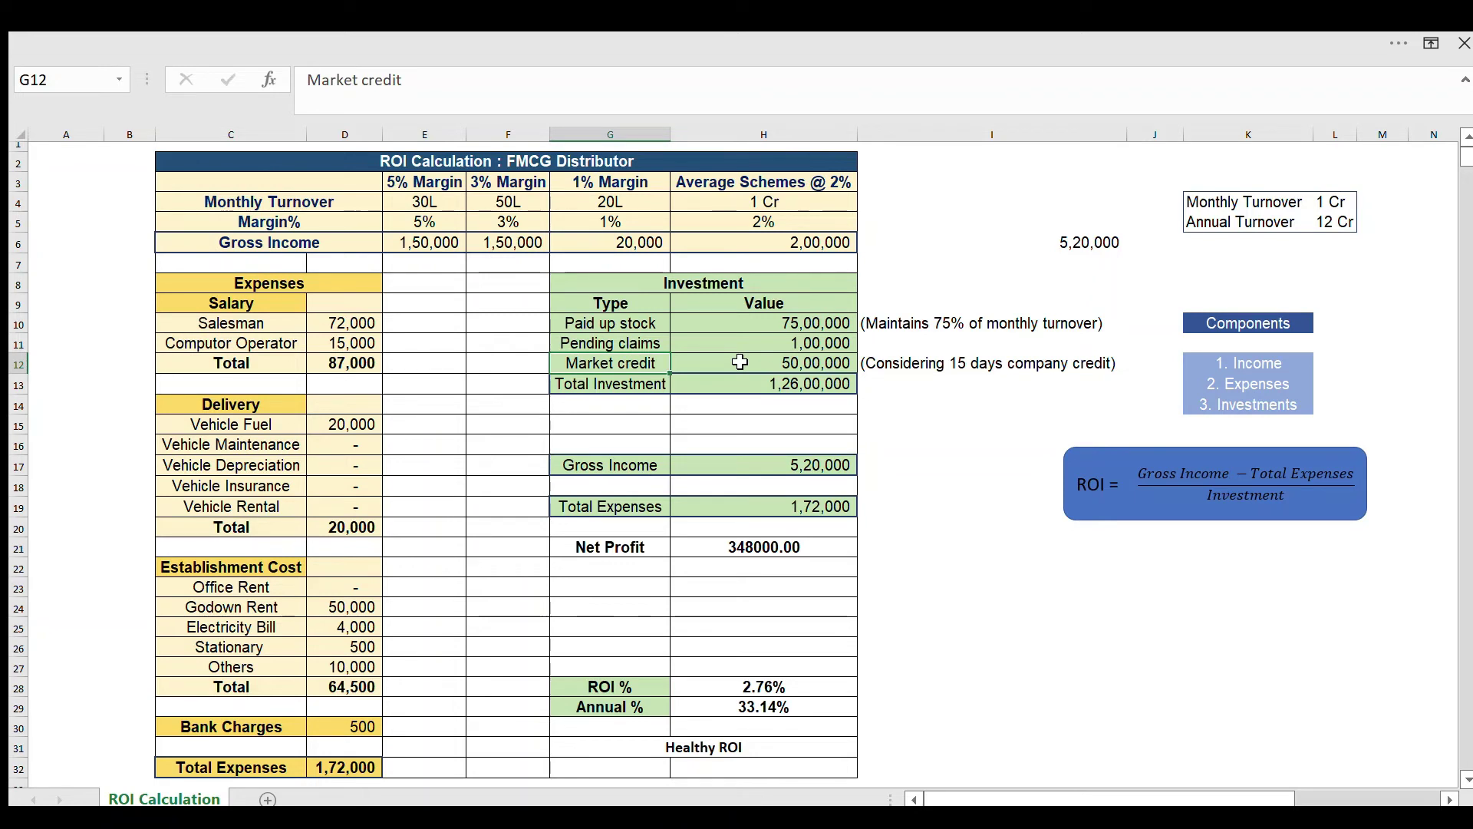
click(739, 316)
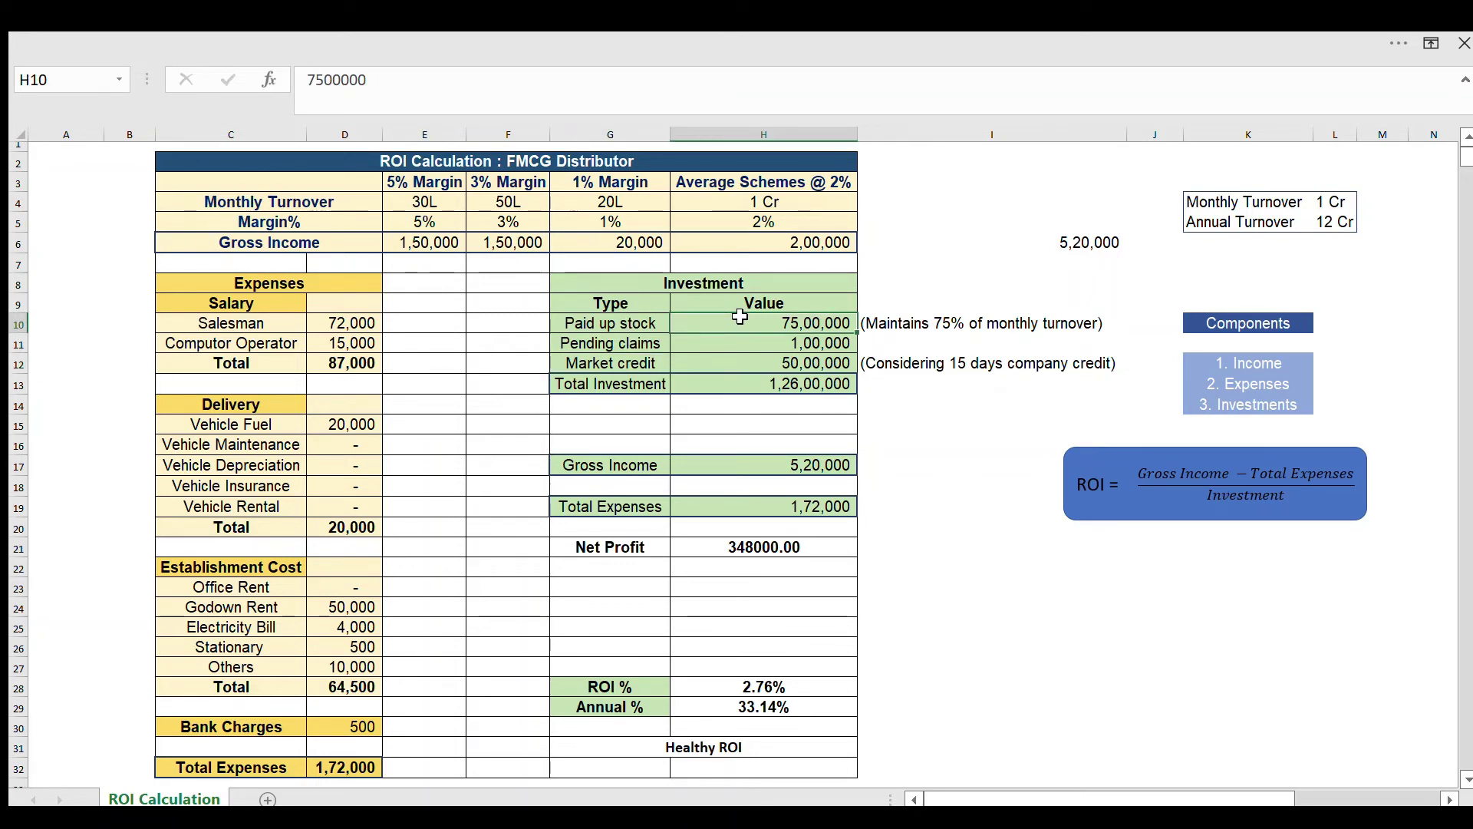
click(785, 343)
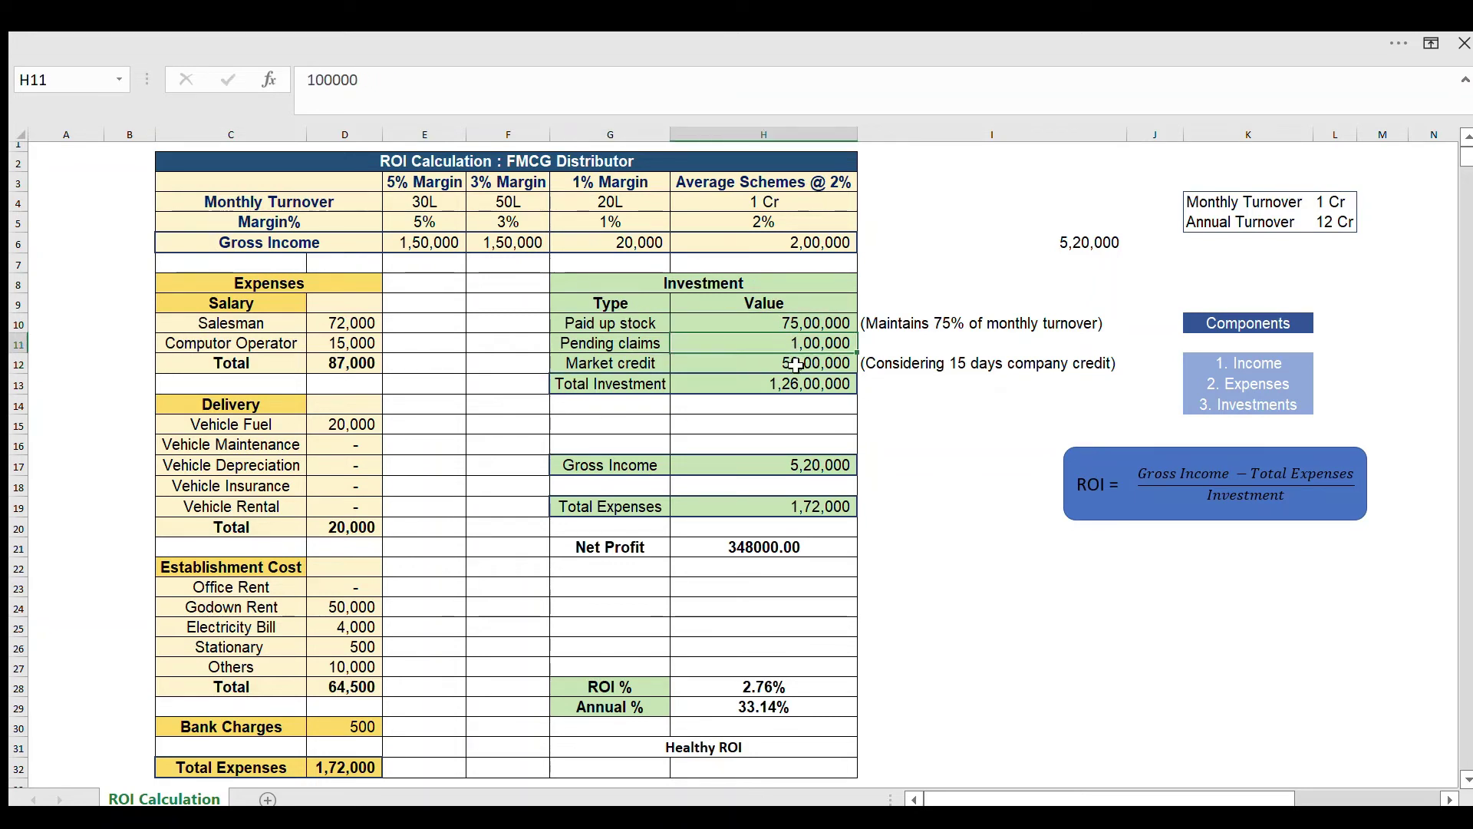
click(794, 362)
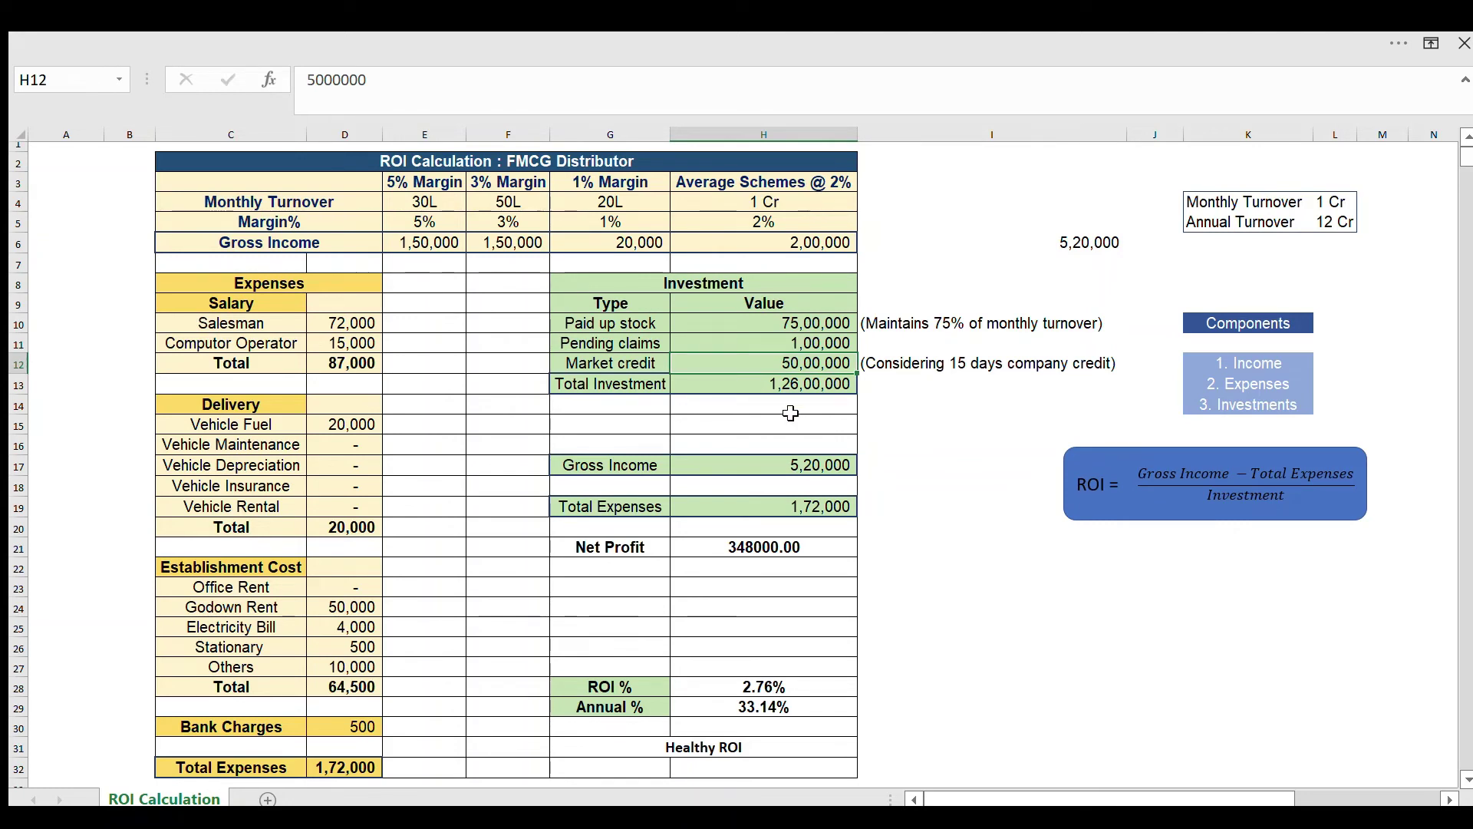
click(790, 384)
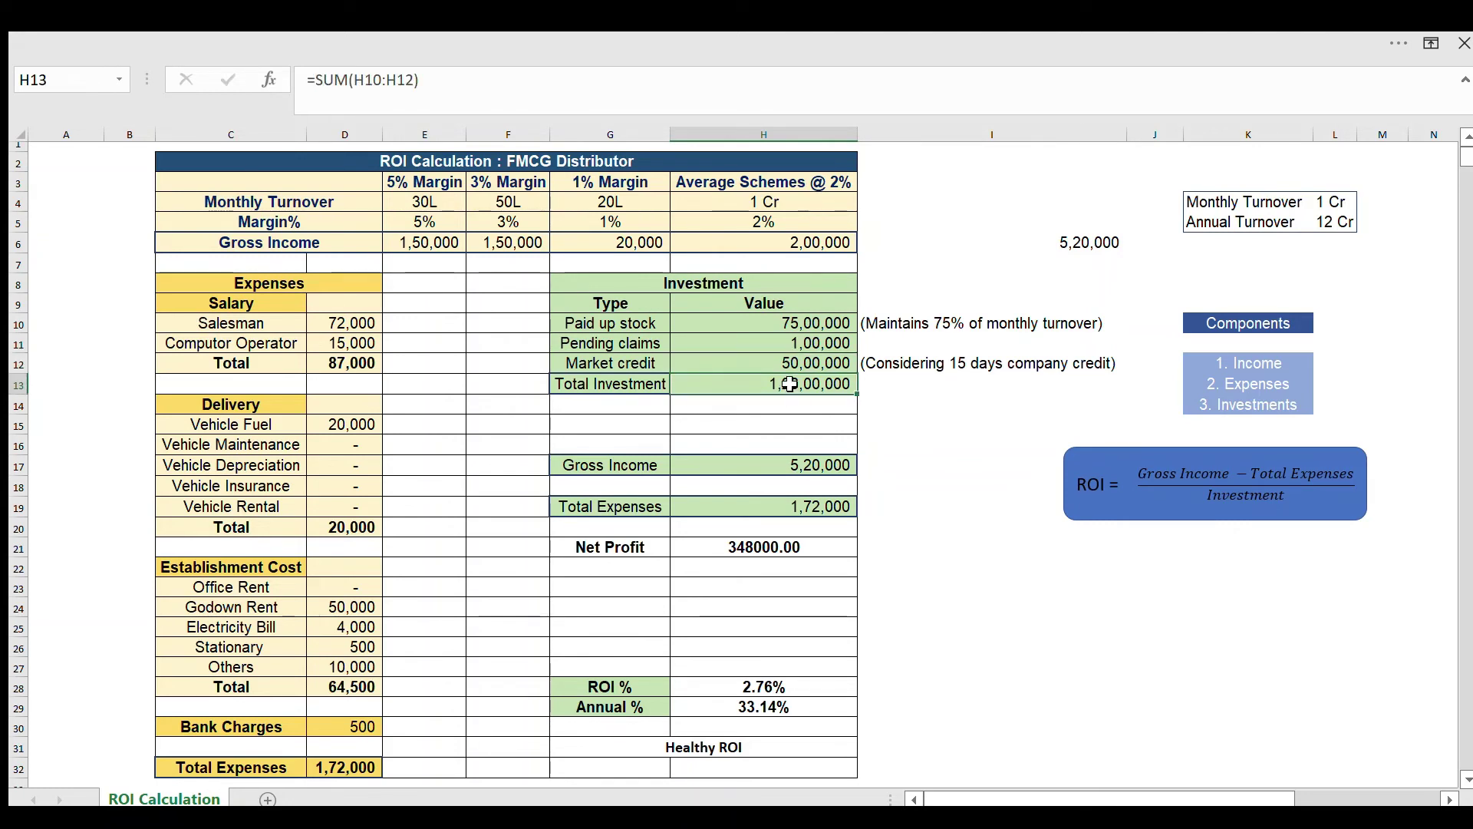
- Trace the Net Profit and Total Investment formulas into the formulas of the monthly ROI % and the Annual %
click(815, 421)
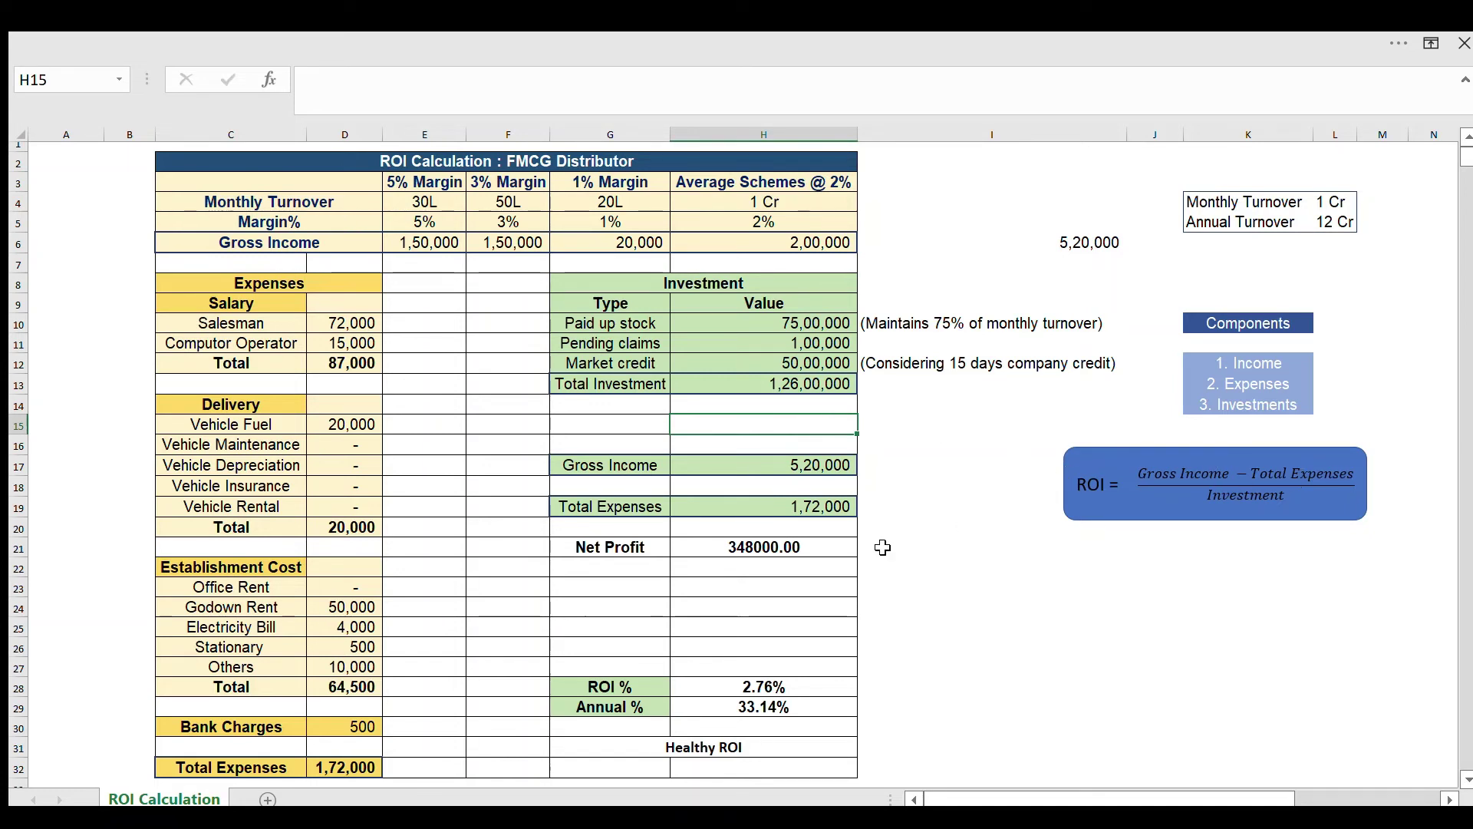
click(783, 547)
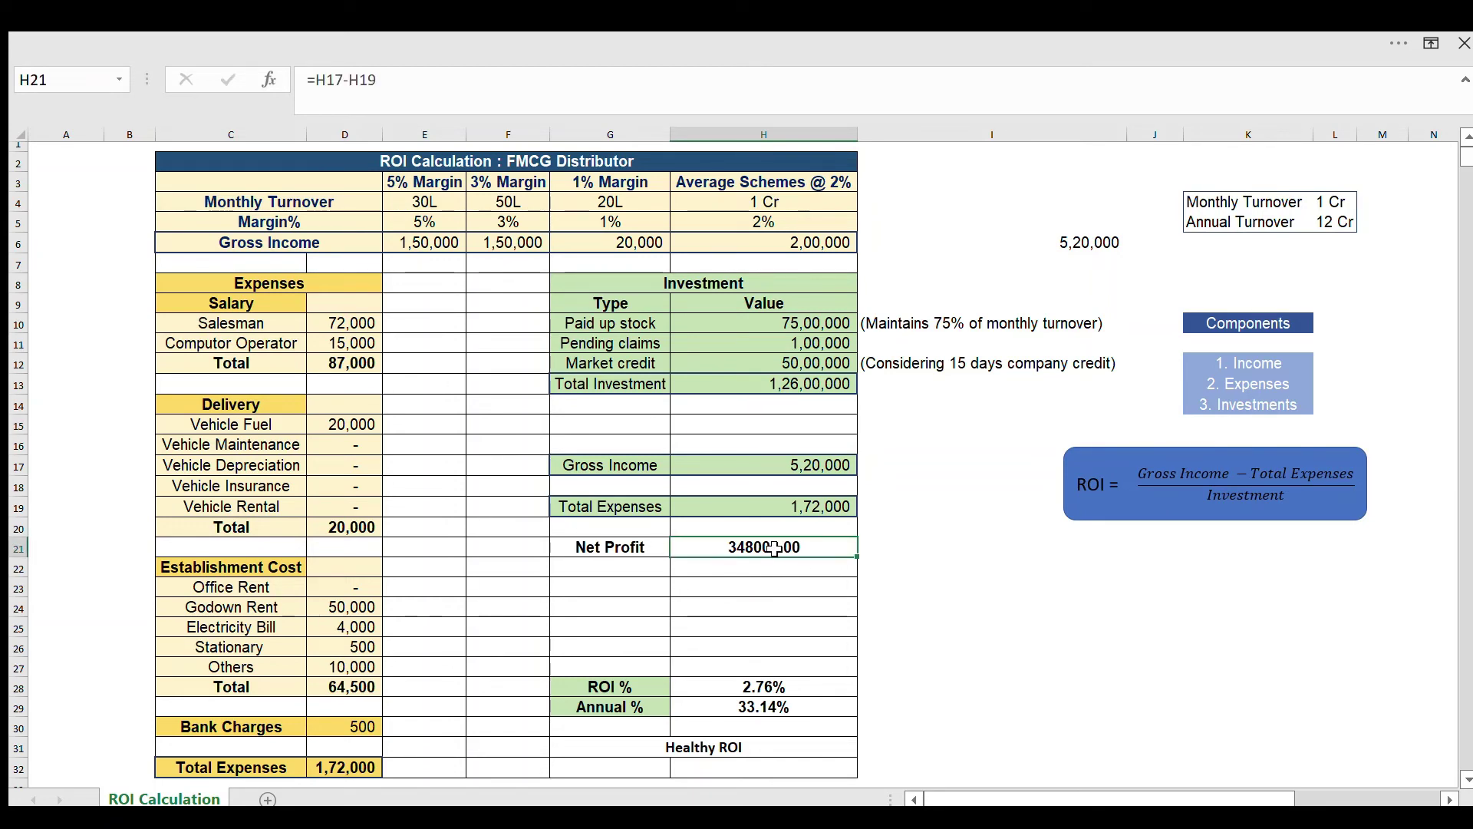
click(820, 382)
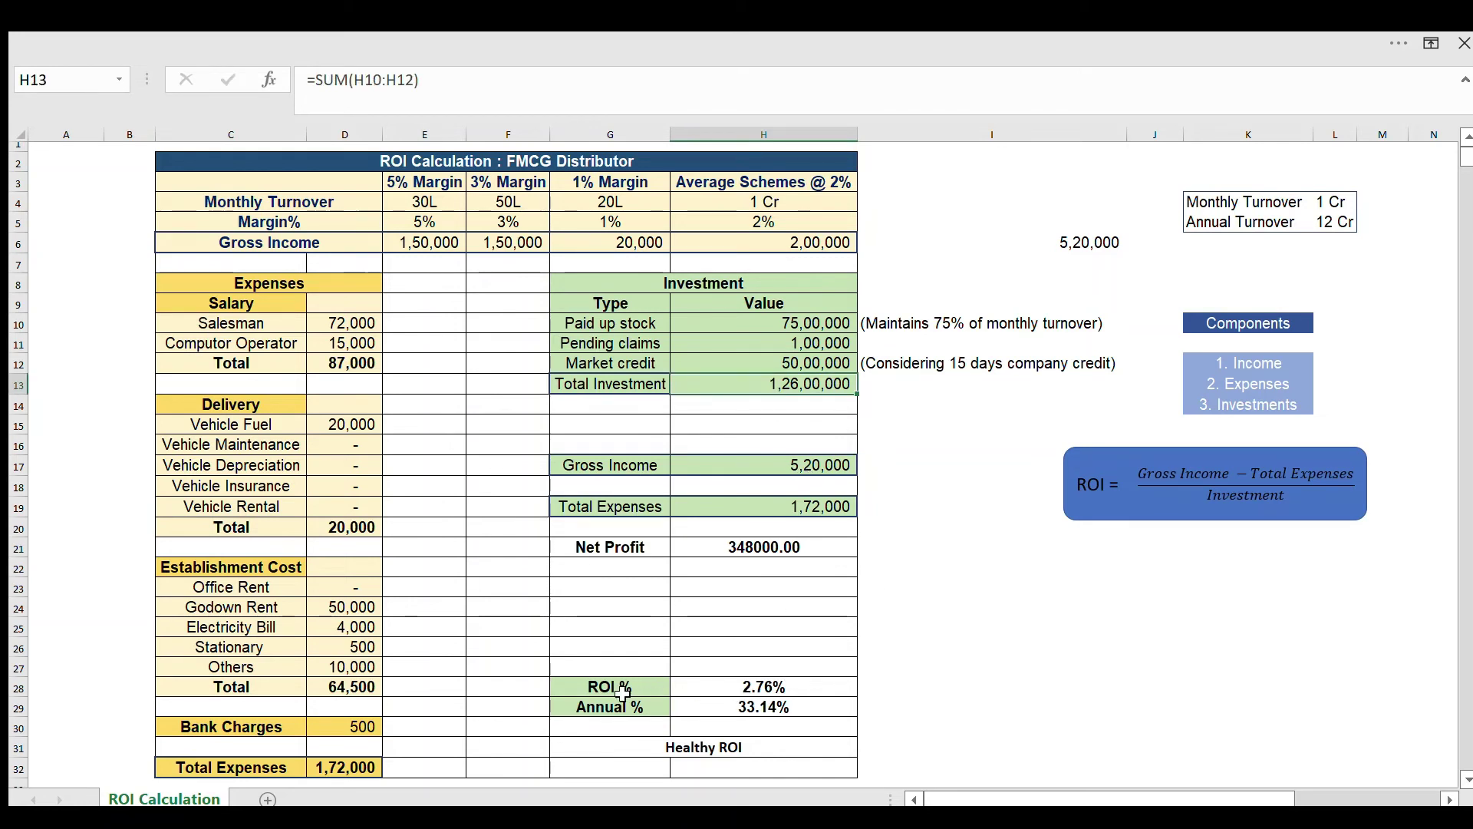
click(734, 684)
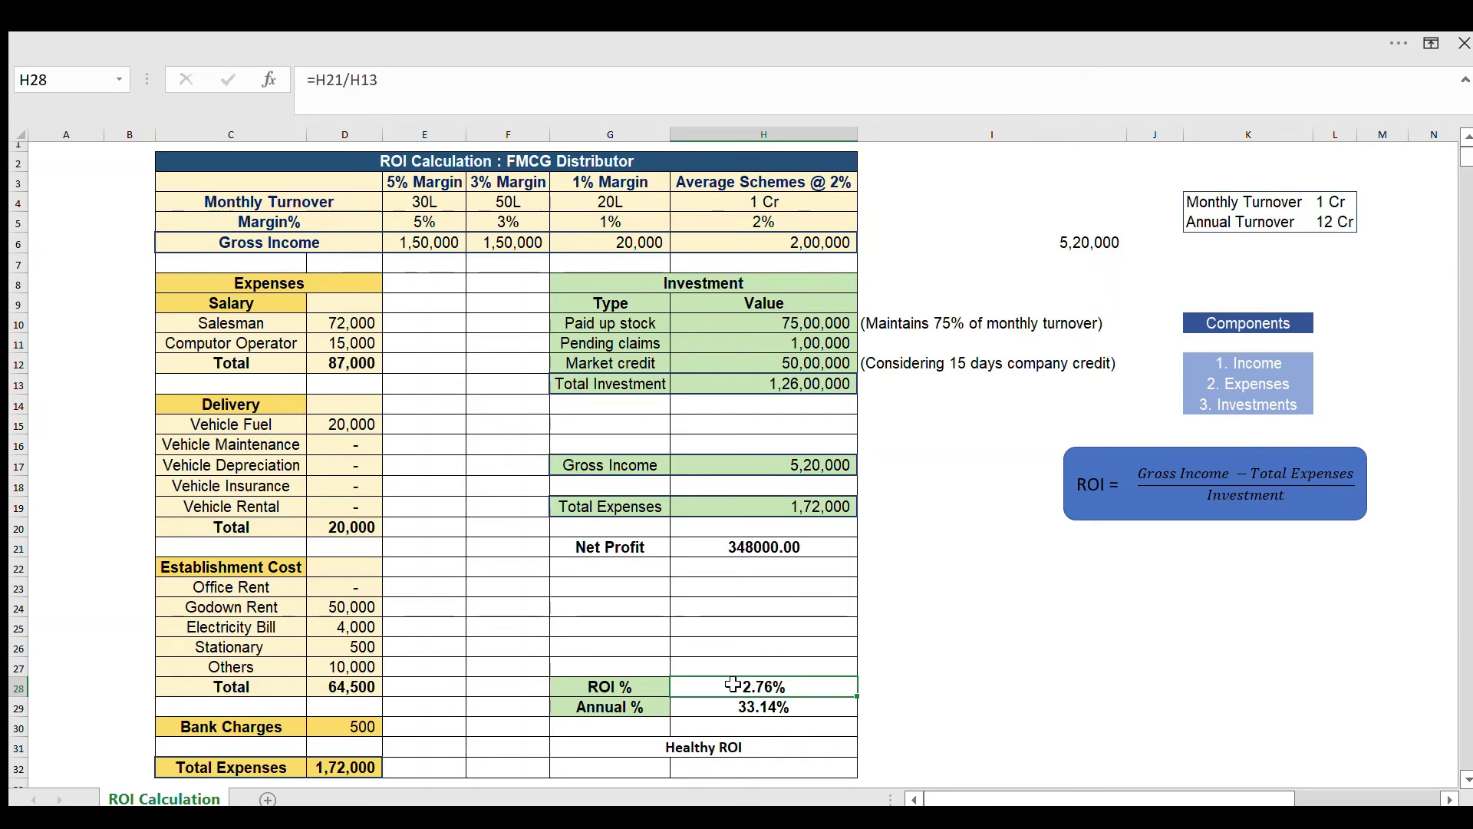
click(794, 707)
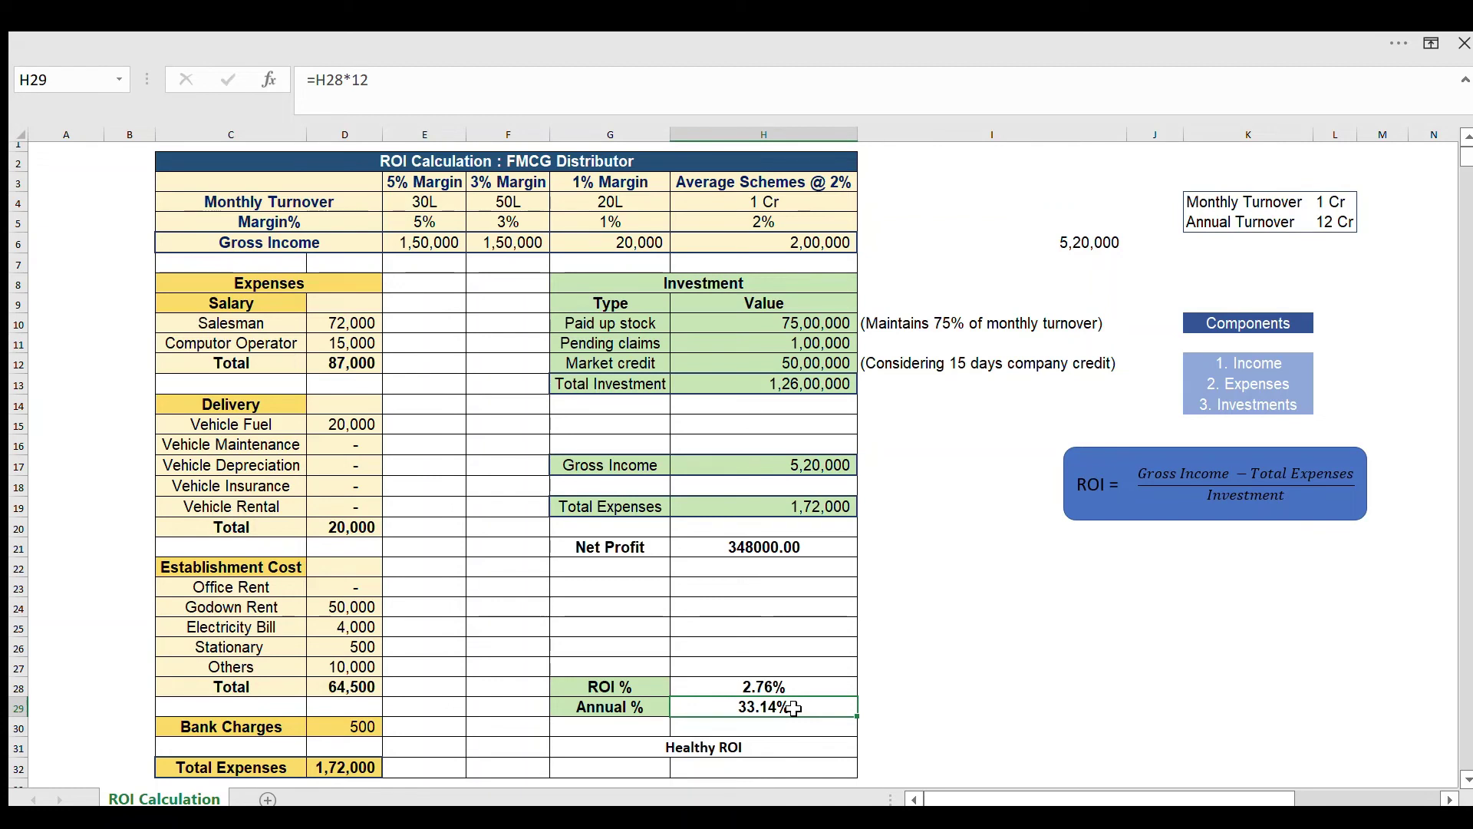